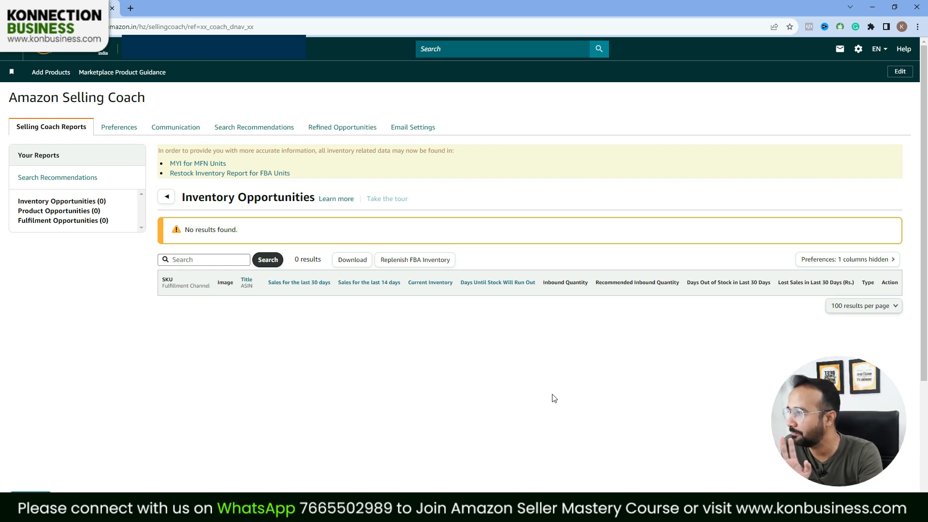
Step: Go to the catalogue's Add Products page and start adding a product not sold on Amazon
{"action": "left_click", "coordinate": [10, 57]}
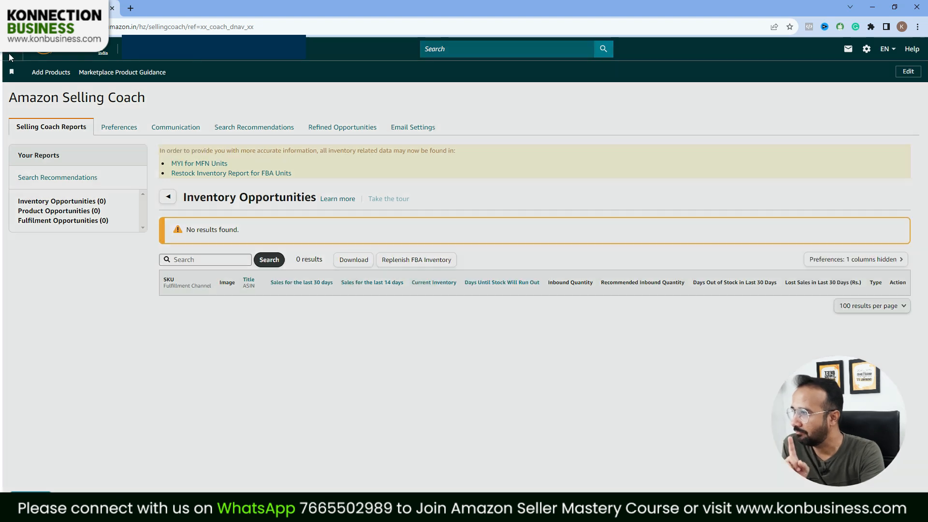
{"action": "mouse_move", "coordinate": [20, 82]}
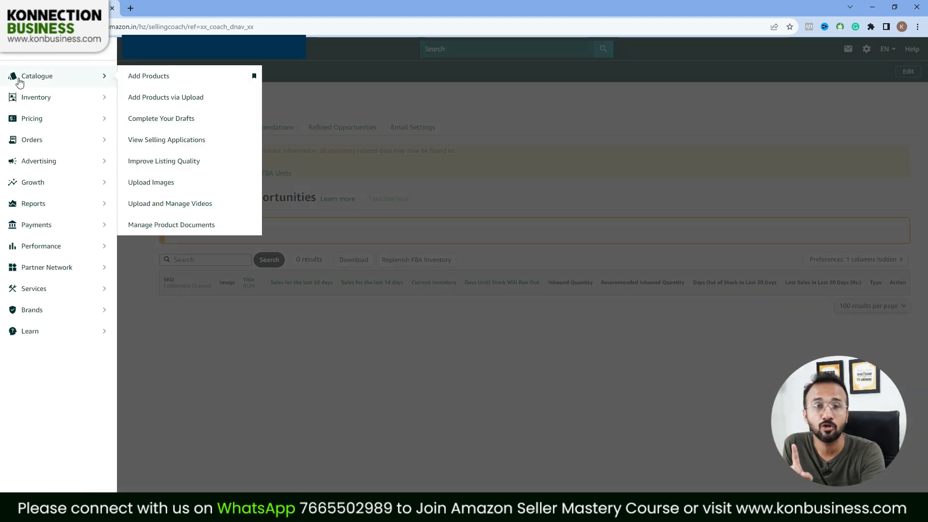
{"action": "left_click", "coordinate": [161, 76]}
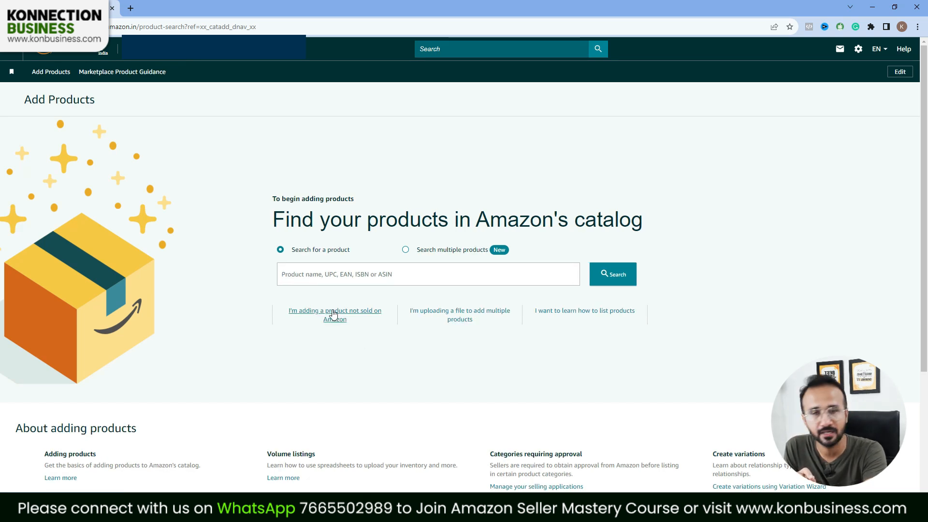
{"action": "left_click", "coordinate": [344, 319]}
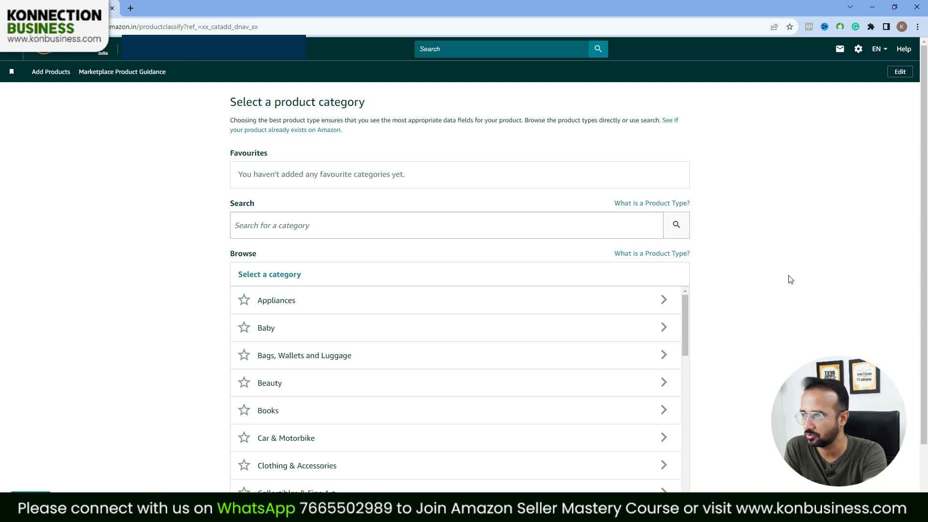
Step: Search the product categories for "sunglass" and select Clothing & Accessories > Men > Sunglasses & Spectacle Frames > Sunglasses
{"action": "left_click", "coordinate": [398, 221]}
{"action": "left_click", "coordinate": [342, 223]}
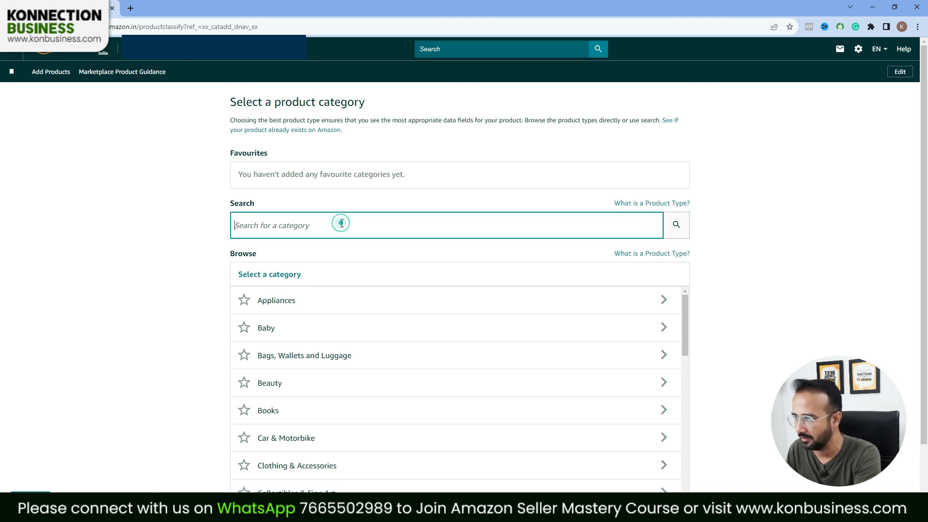
{"action": "type", "text": "sunglass"}
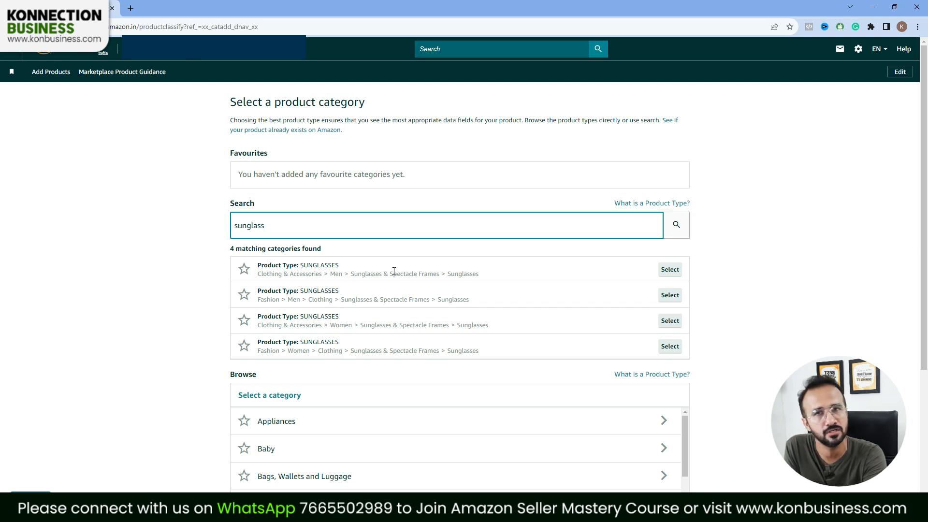
{"action": "left_click", "coordinate": [678, 275]}
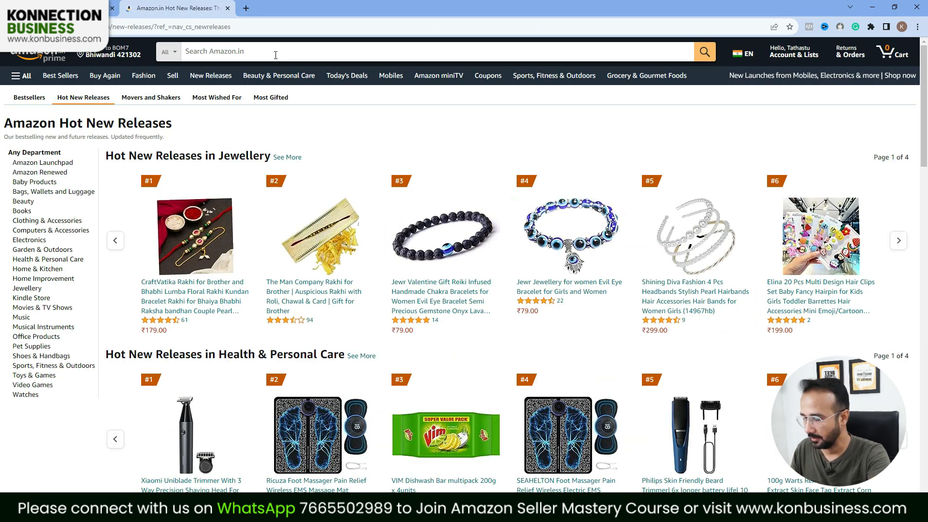
Step: On the Amazon.in store, search for "sunglasses for men" and open the Fastrack Men's 100% UV protected Green Lens Square Sunglasses
{"action": "left_click", "coordinate": [276, 54]}
{"action": "type", "text": "Sungl"}
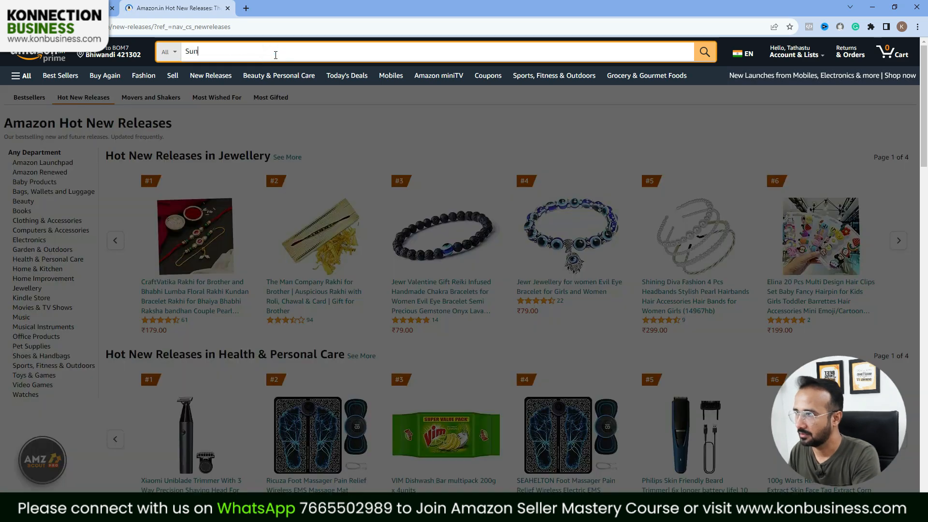
{"action": "type", "text": "as"}
{"action": "left_click", "coordinate": [254, 73]}
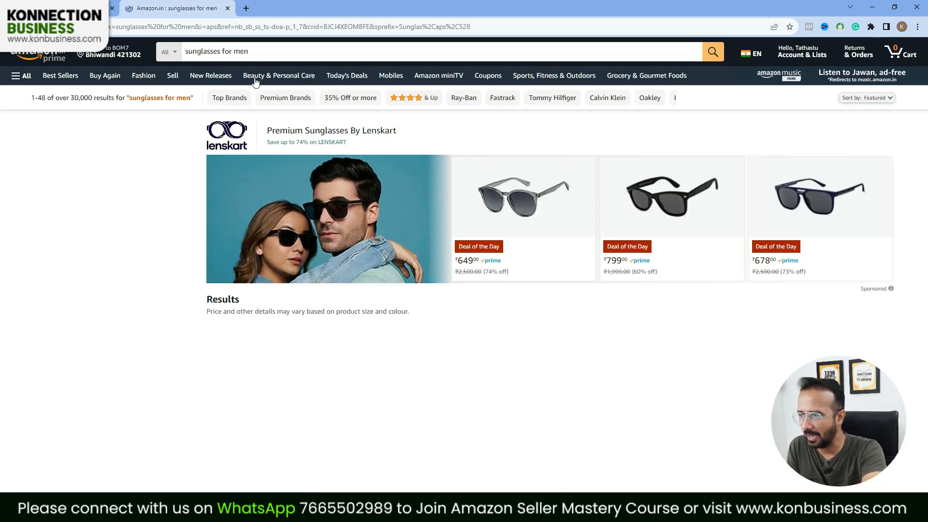
{"action": "scroll", "coordinate": [569, 362], "scroll_direction": "down", "scroll_amount": 7}
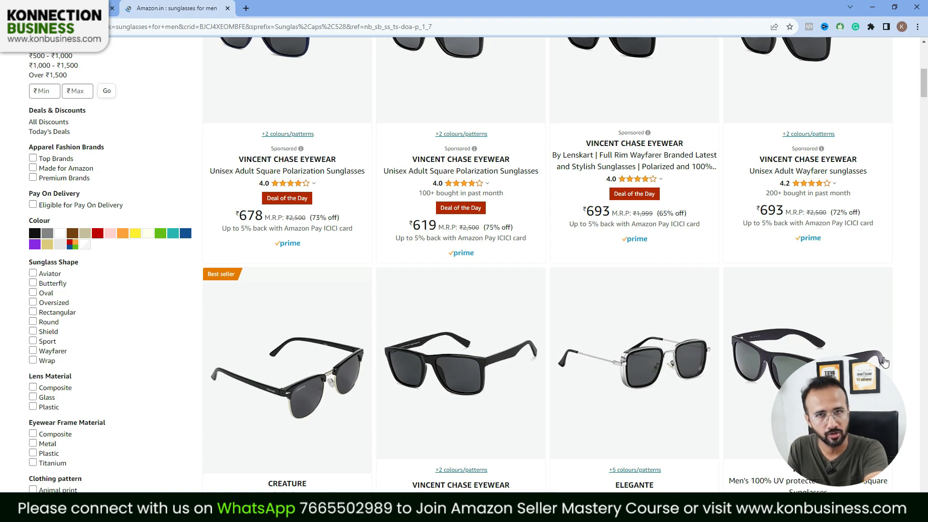
{"action": "scroll", "coordinate": [885, 362], "scroll_direction": "down", "scroll_amount": 4}
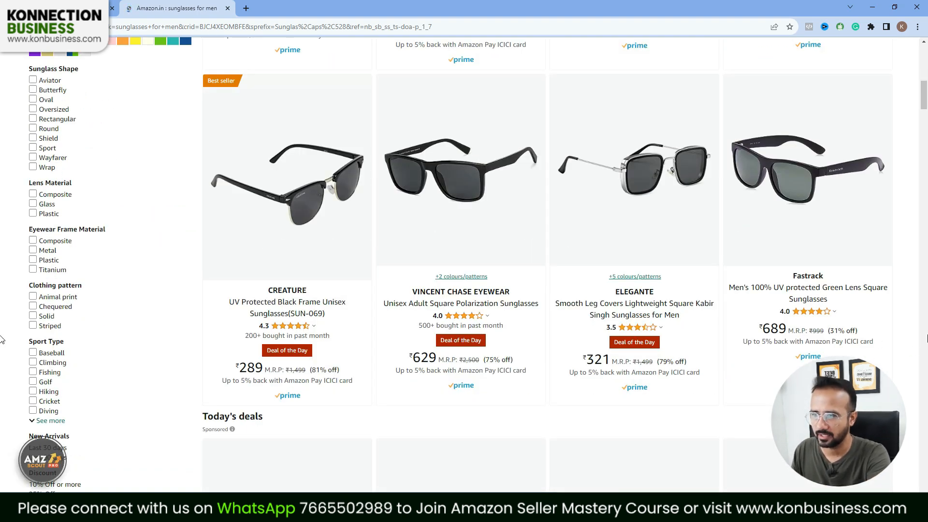
{"action": "scroll", "coordinate": [924, 338], "scroll_direction": "up", "scroll_amount": 1}
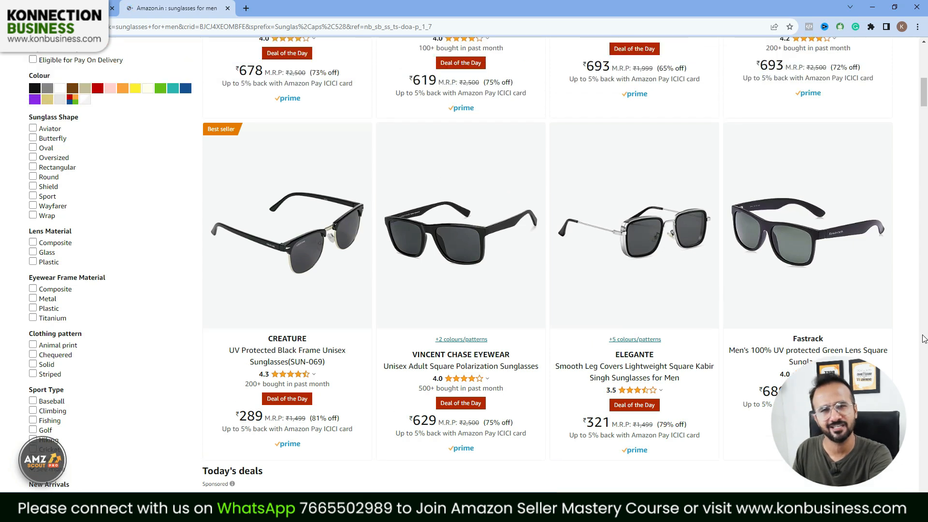
{"action": "left_click", "coordinate": [816, 234]}
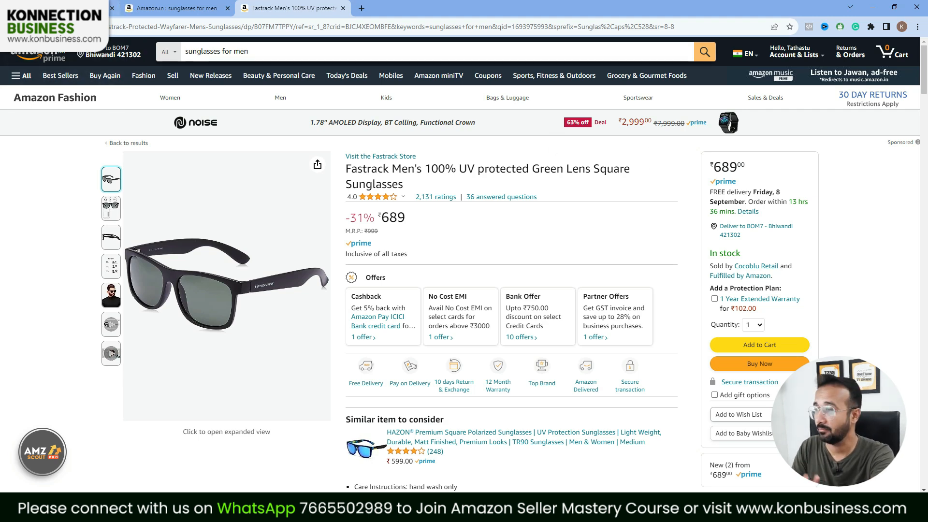
Step: Return to the new listing form and set the item name to "Sunglasses for Men"
{"action": "left_click", "coordinate": [82, 7]}
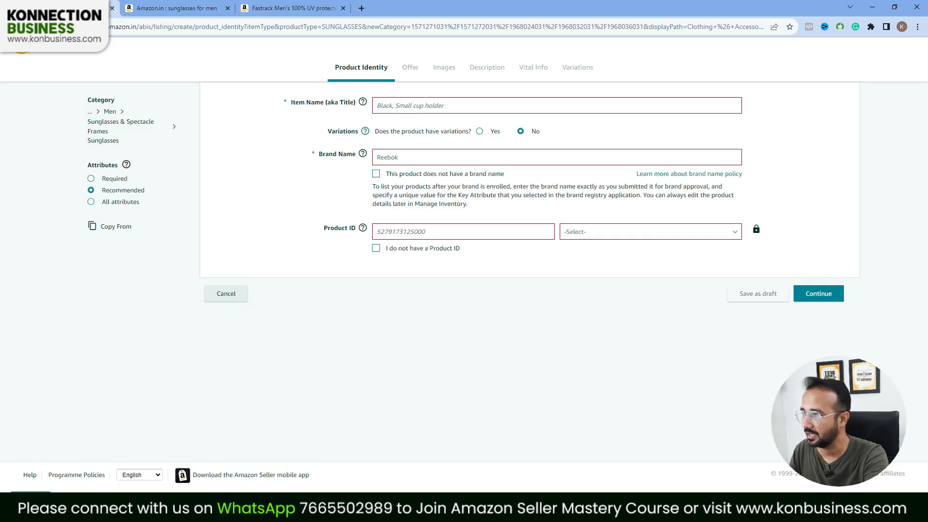
{"action": "left_click", "coordinate": [384, 106]}
{"action": "type", "text": "lasses for Men"}
{"action": "type", "text": "Sung"}
{"action": "type", "text": "g"}
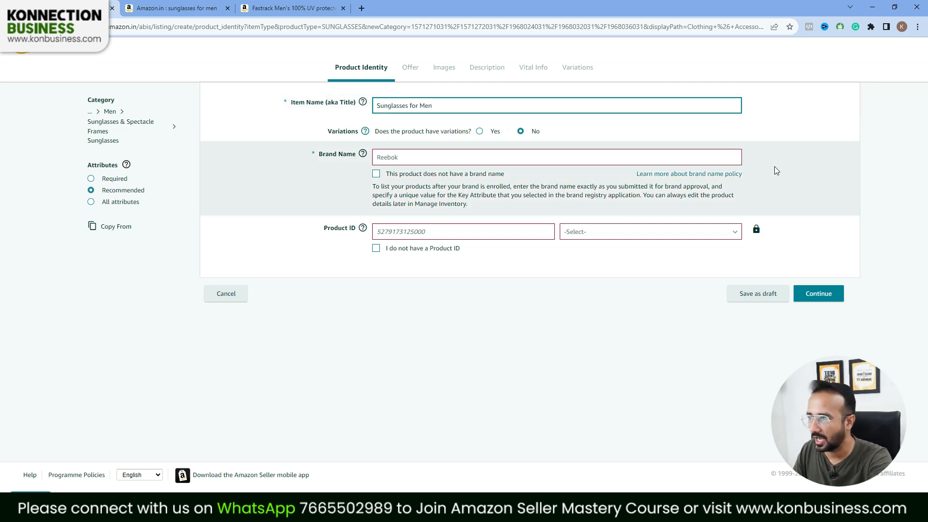
Step: Mark the product as having no brand name and no product ID, and continue to the listing's remaining details
{"action": "left_click", "coordinate": [376, 174]}
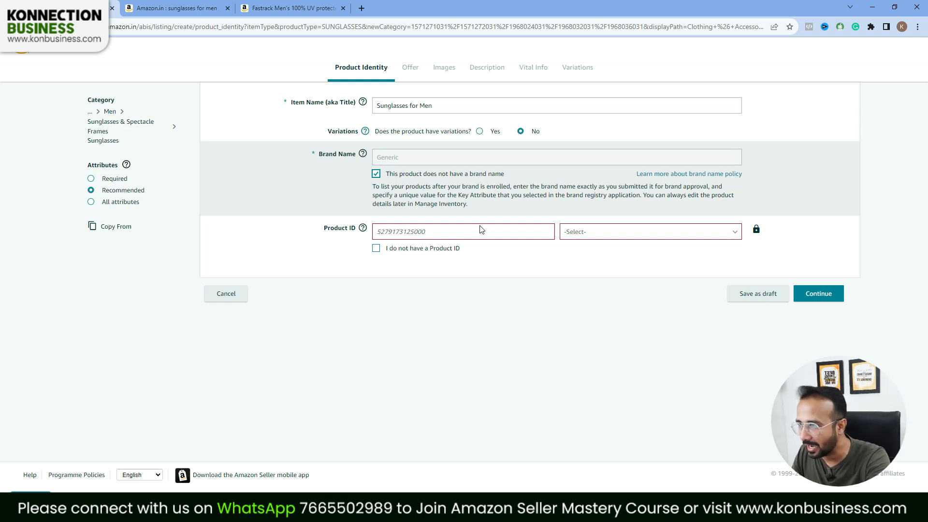
{"action": "left_click", "coordinate": [376, 249]}
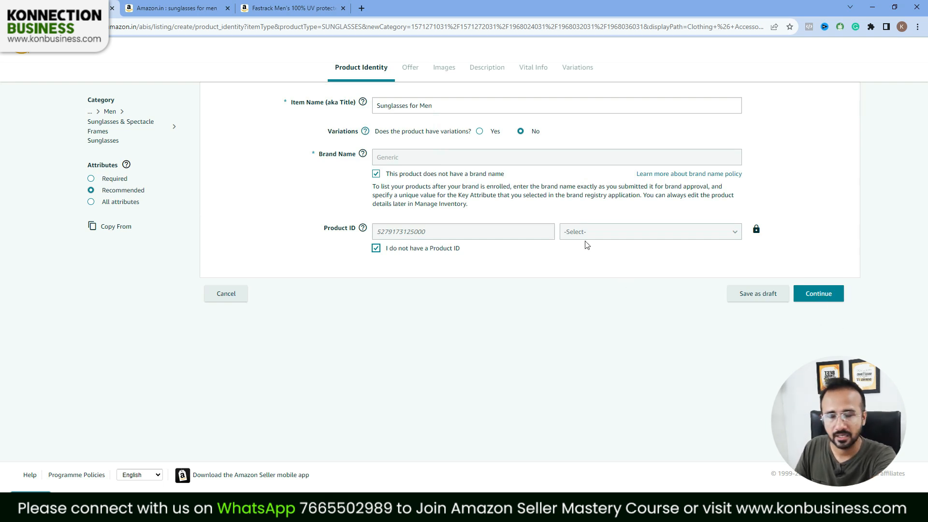
{"action": "left_click", "coordinate": [822, 294]}
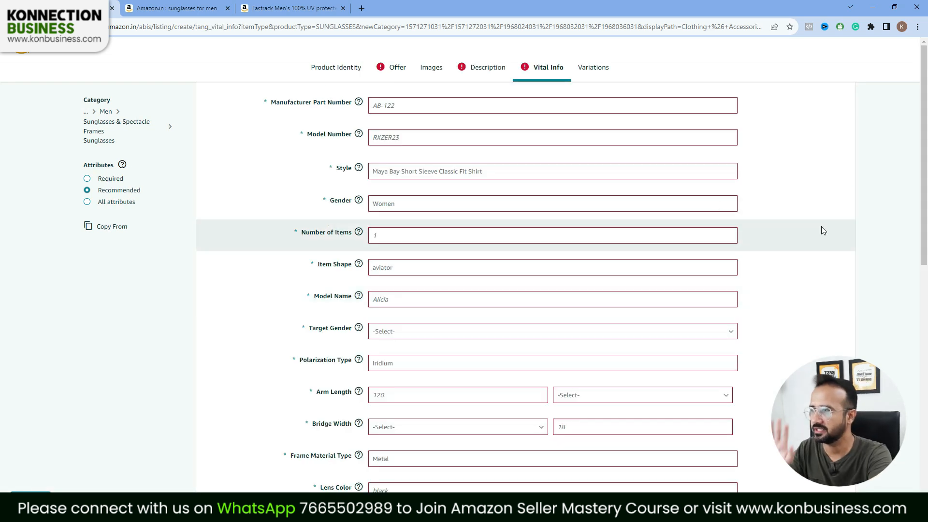
Step: Set the manufacturer part number to GS-123 and the model number to WF-B
{"action": "left_click", "coordinate": [442, 103]}
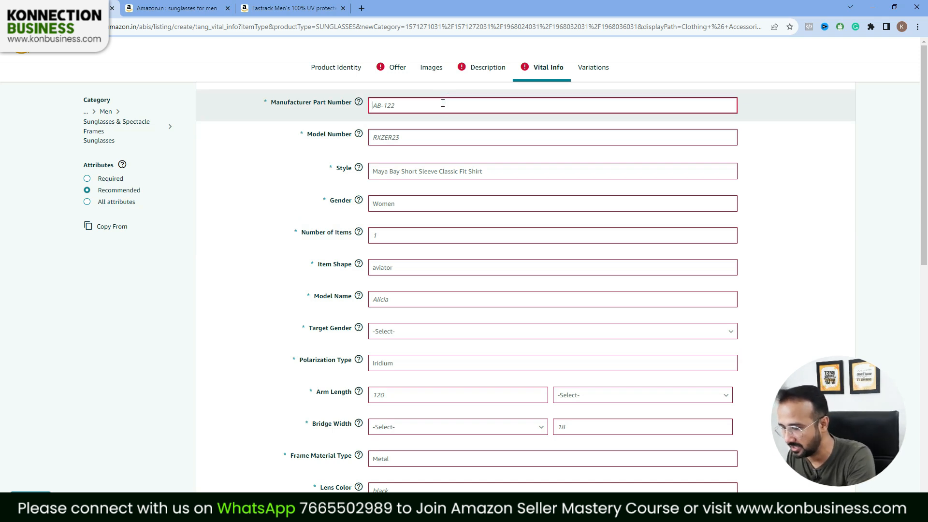
{"action": "type", "text": "GS-123"}
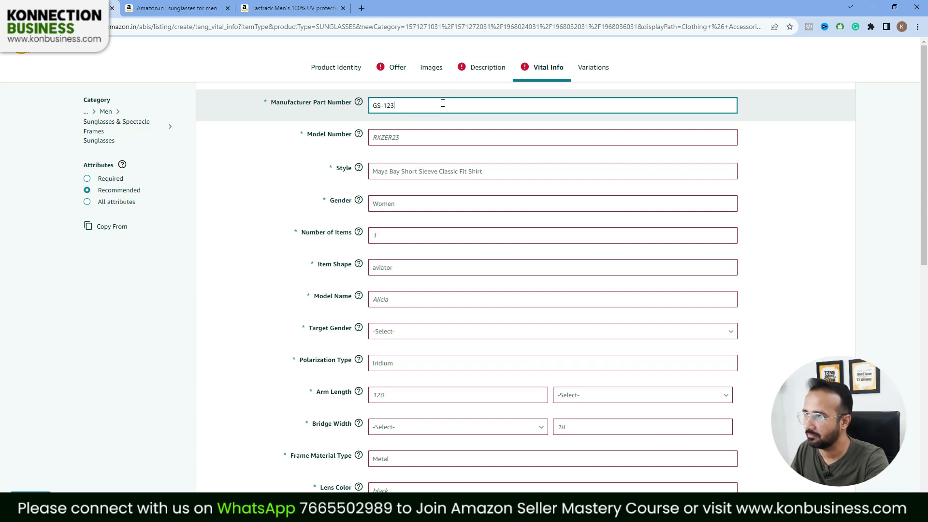
{"action": "key", "text": "Tab"}
{"action": "left_click", "coordinate": [425, 141]}
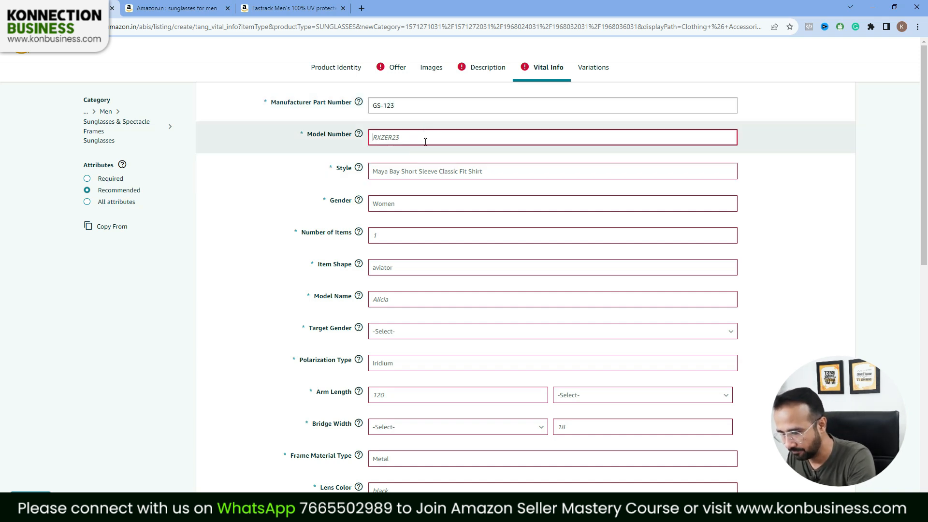
{"action": "type", "text": "WF-B"}
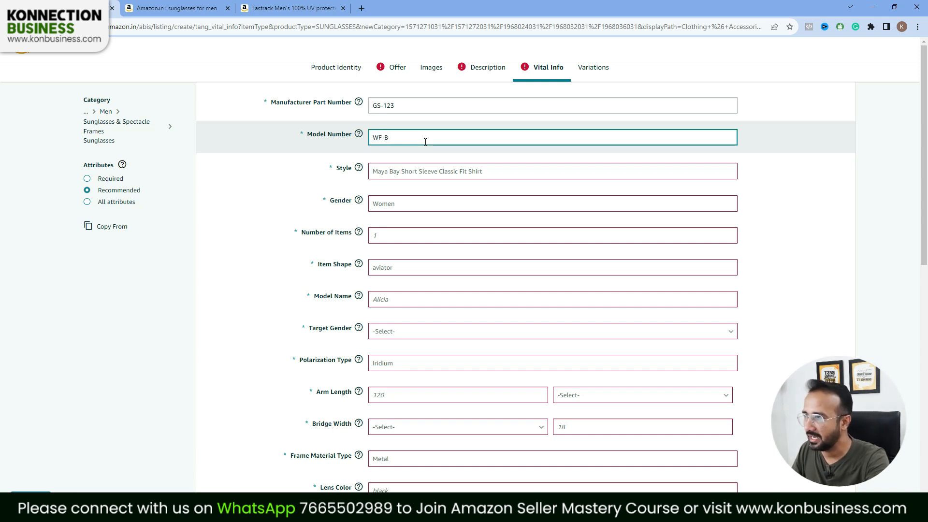
Step: Set the sunglasses' style to Casual and the gender to Men
{"action": "left_click", "coordinate": [417, 173]}
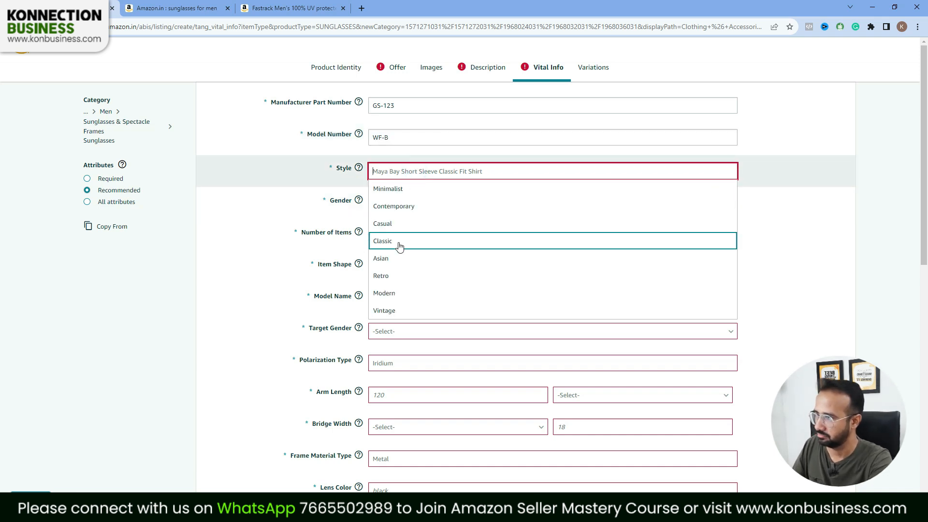
{"action": "left_click", "coordinate": [406, 226]}
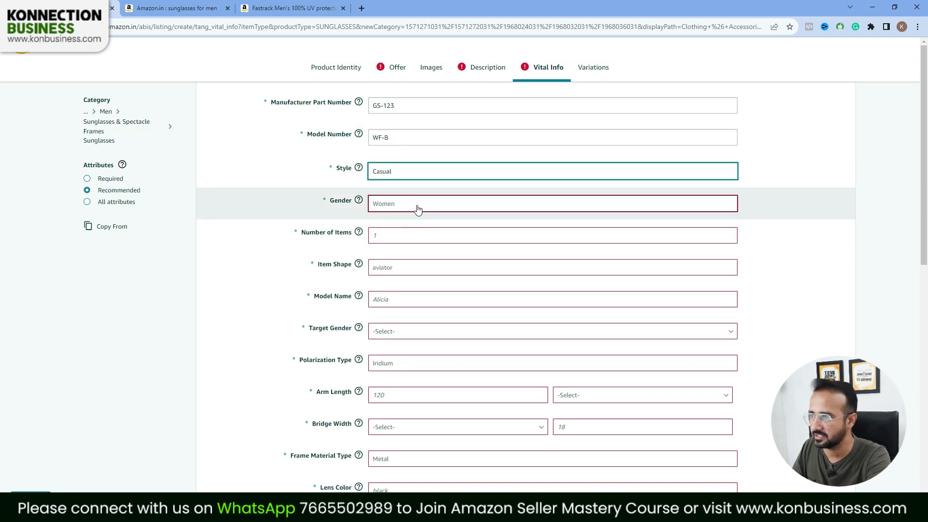
{"action": "left_click", "coordinate": [418, 211]}
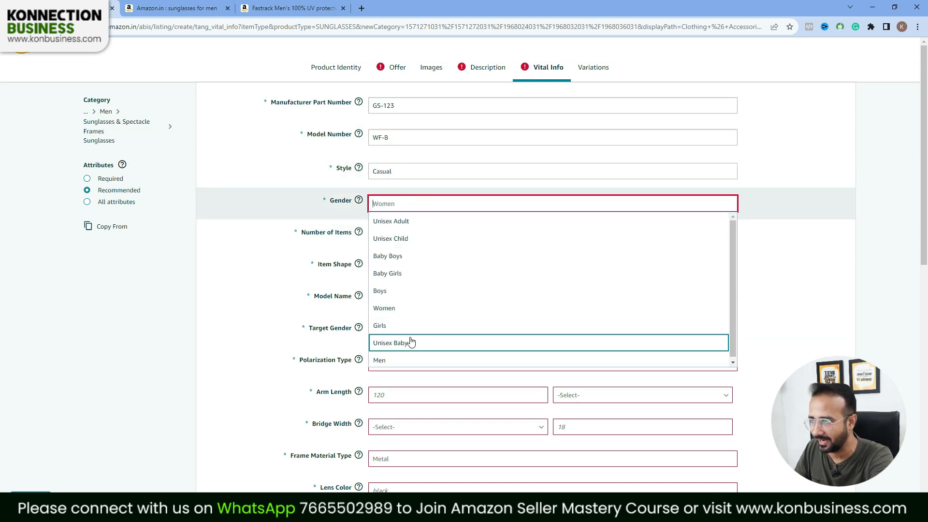
{"action": "left_click", "coordinate": [411, 362]}
Step: Set the number of items to 1 and the item shape to Square
{"action": "left_click", "coordinate": [397, 234]}
{"action": "type", "text": "1"}
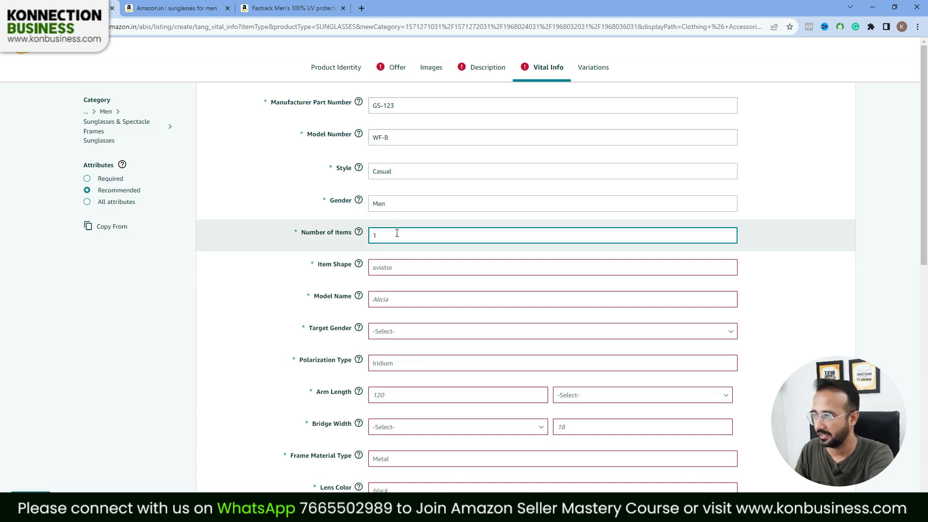
{"action": "left_click", "coordinate": [397, 272]}
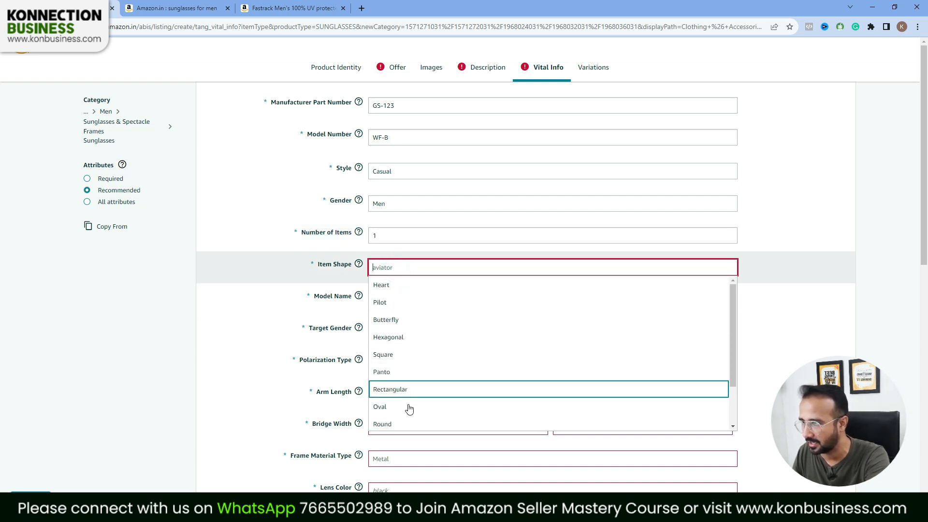
{"action": "left_click", "coordinate": [393, 355]}
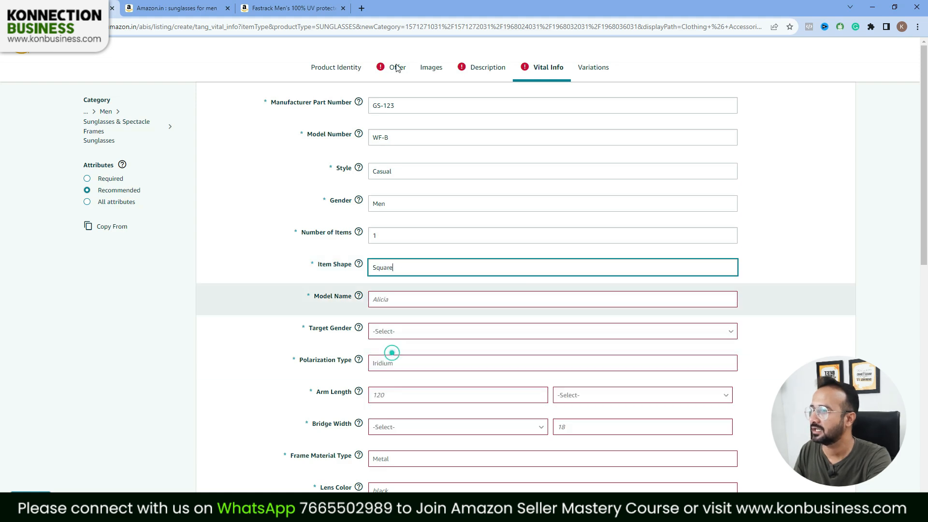
Step: Place the Fastrack product page beside the listing form, check its product details, and return to the form
{"action": "left_click", "coordinate": [299, 4]}
{"action": "left_click_drag", "start_coordinate": [261, 4], "coordinate": [159, 3]}
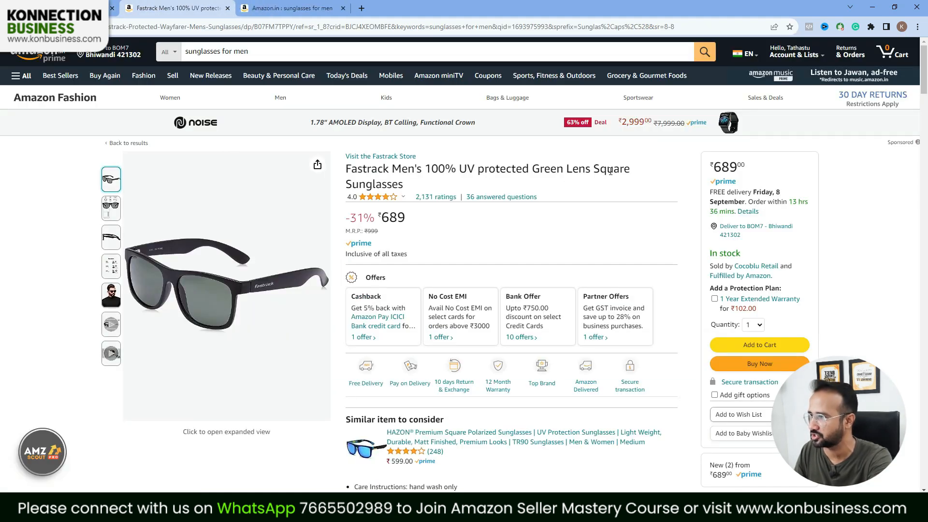
{"action": "key", "text": "ctrl+shift+Tab"}
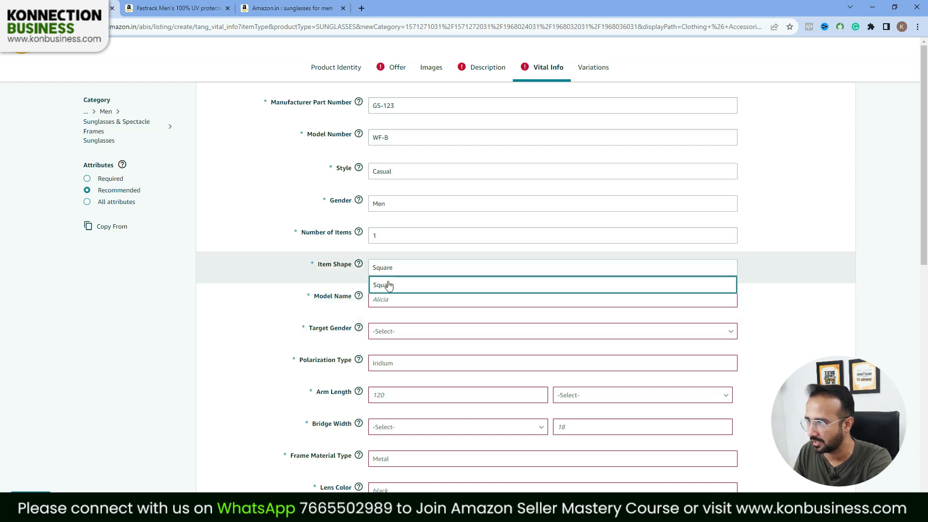
Step: Set the model name to BASIC and the target gender to Male
{"action": "left_click", "coordinate": [404, 302]}
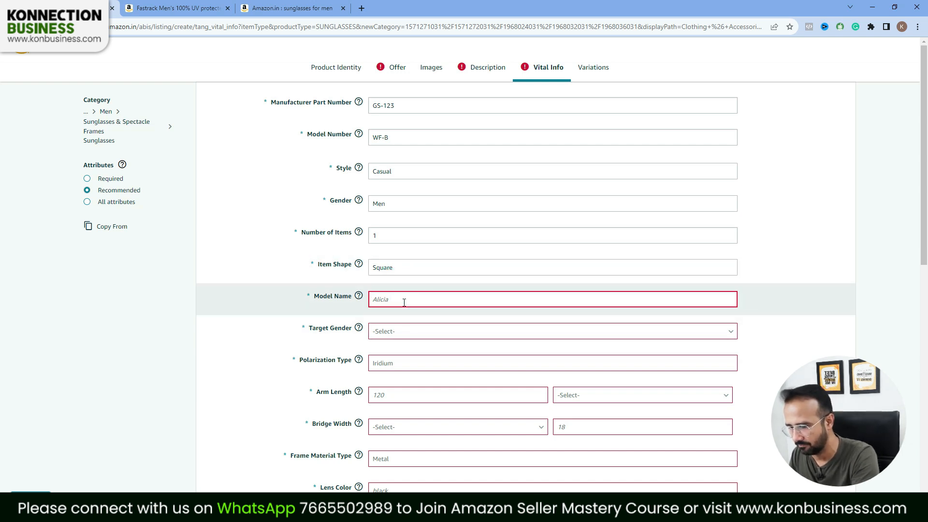
{"action": "type", "text": "BASIC"}
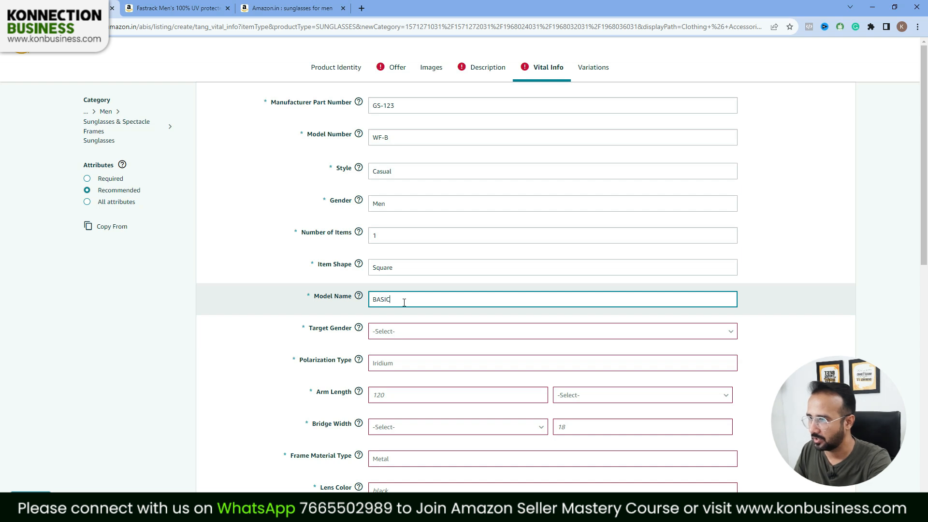
{"action": "left_click", "coordinate": [406, 336]}
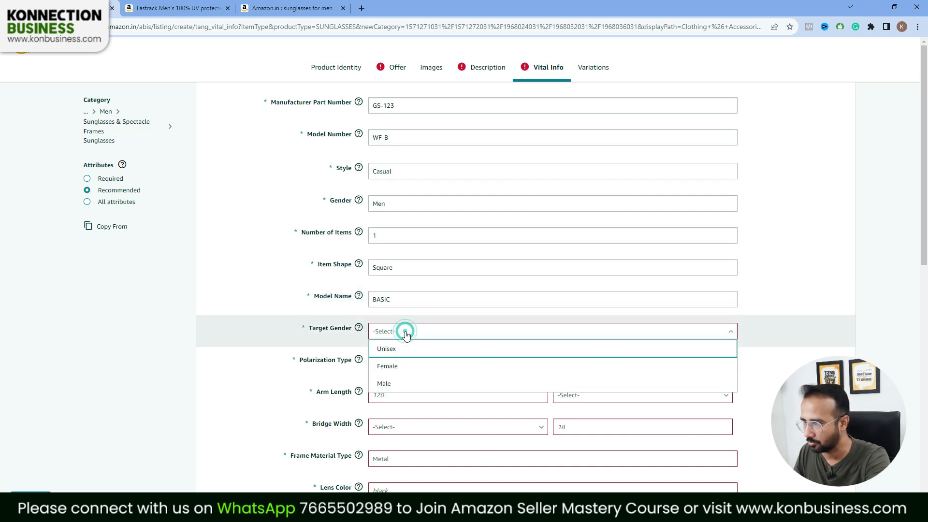
{"action": "left_click", "coordinate": [384, 379]}
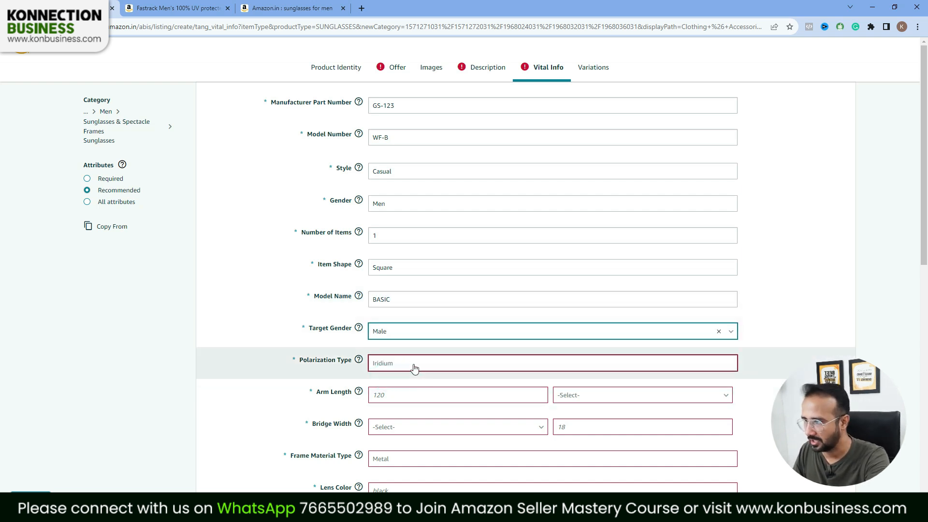
Step: Set the polarization type to Non-Polarized and the arm length to 6 CM
{"action": "left_click", "coordinate": [414, 365]}
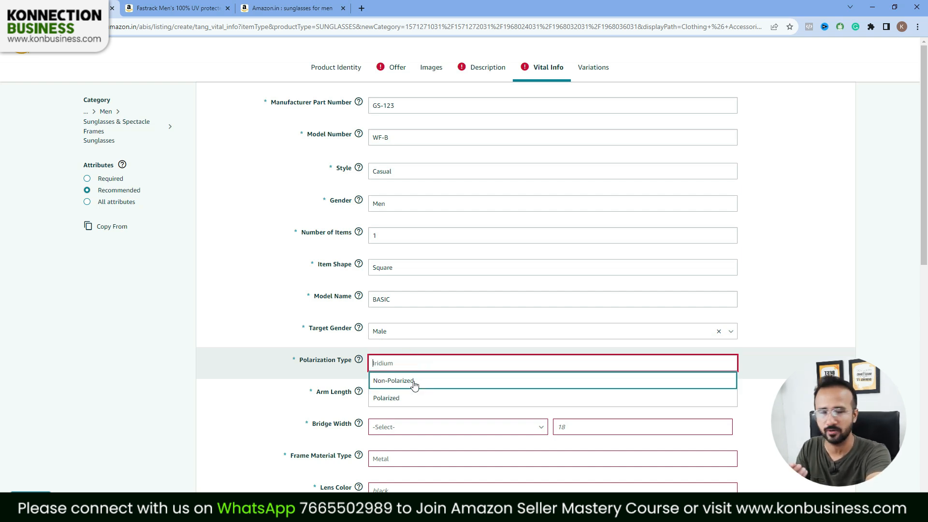
{"action": "left_click", "coordinate": [414, 383]}
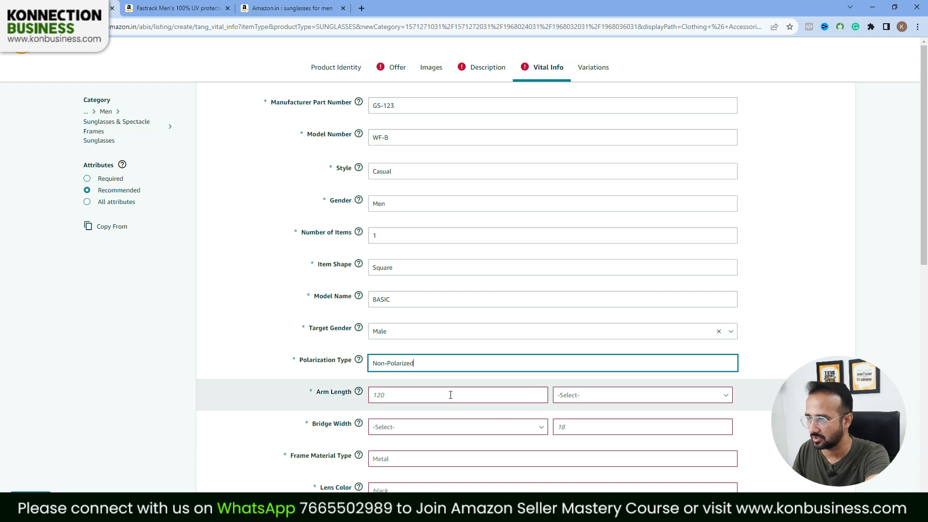
{"action": "left_click", "coordinate": [629, 405]}
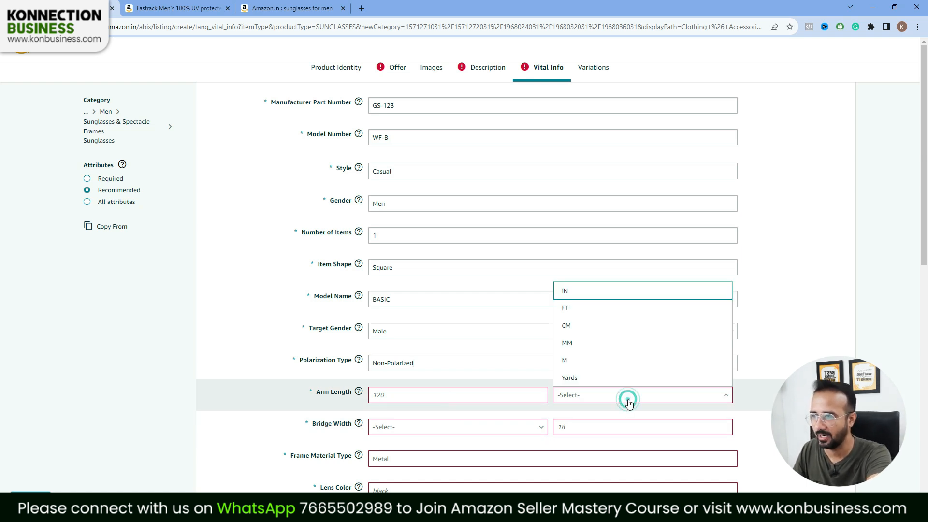
{"action": "left_click", "coordinate": [592, 329]}
{"action": "left_click", "coordinate": [429, 394]}
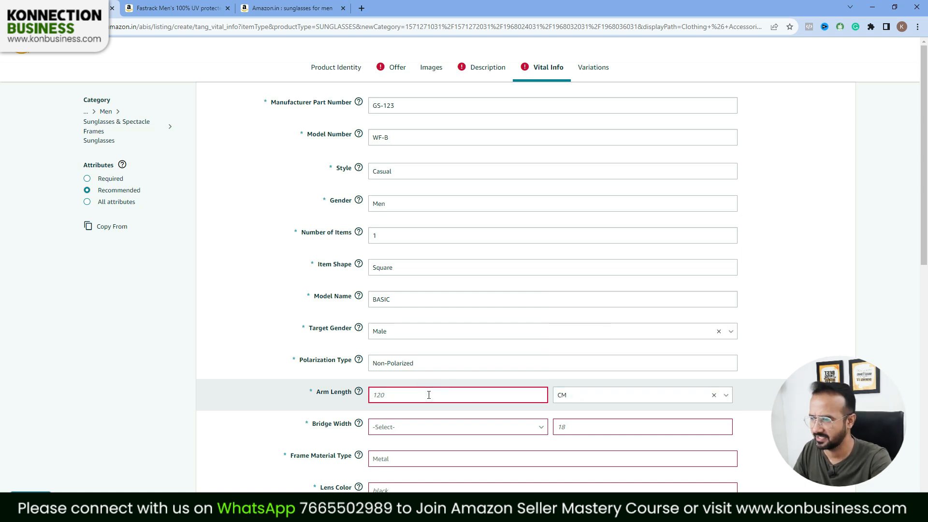
{"action": "type", "text": "6"}
Step: Set the bridge width of the sunglasses to 6 CM
{"action": "left_click", "coordinate": [617, 428]}
{"action": "left_click", "coordinate": [410, 429]}
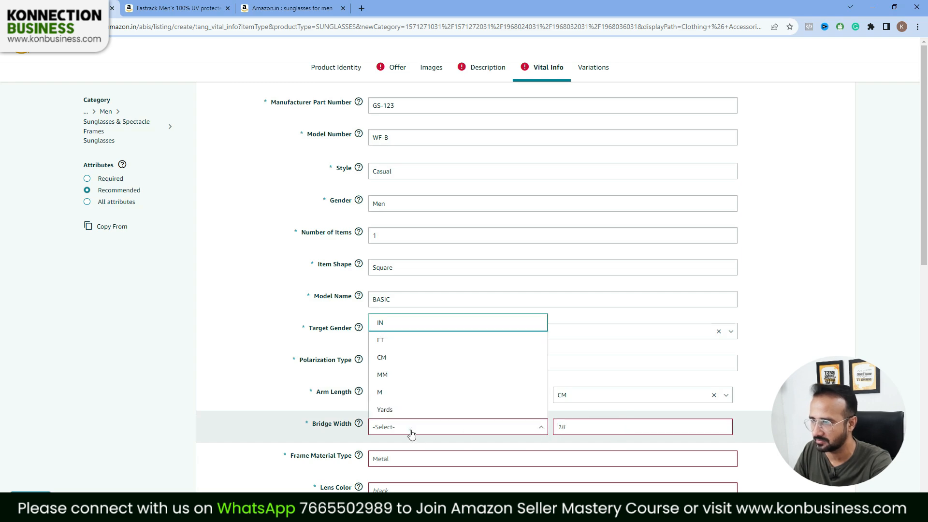
{"action": "left_click", "coordinate": [398, 360]}
{"action": "left_click", "coordinate": [590, 427]}
{"action": "type", "text": "6"}
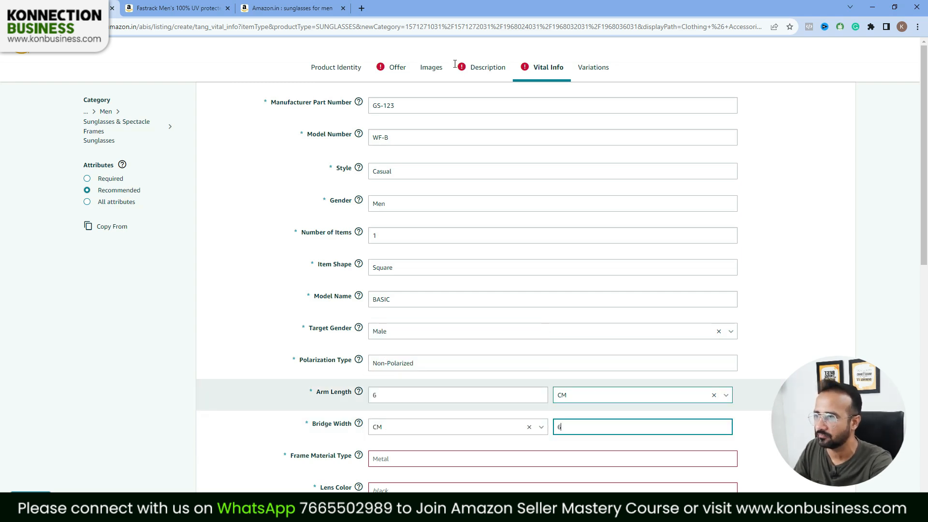
Step: Look over the men's sunglasses search results and the Fastrack product page for reference, and return to the listing form
{"action": "left_click", "coordinate": [300, 8]}
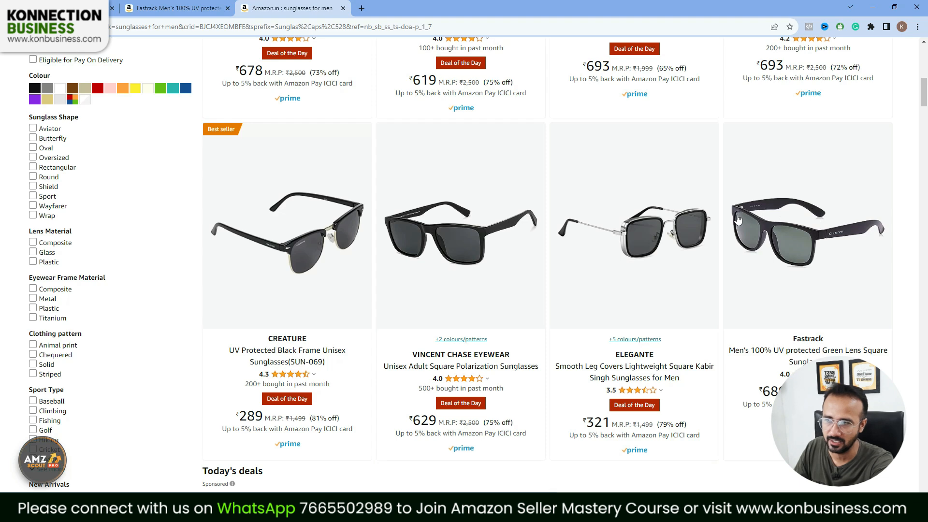
{"action": "left_click", "coordinate": [177, 5]}
{"action": "left_click", "coordinate": [89, 7]}
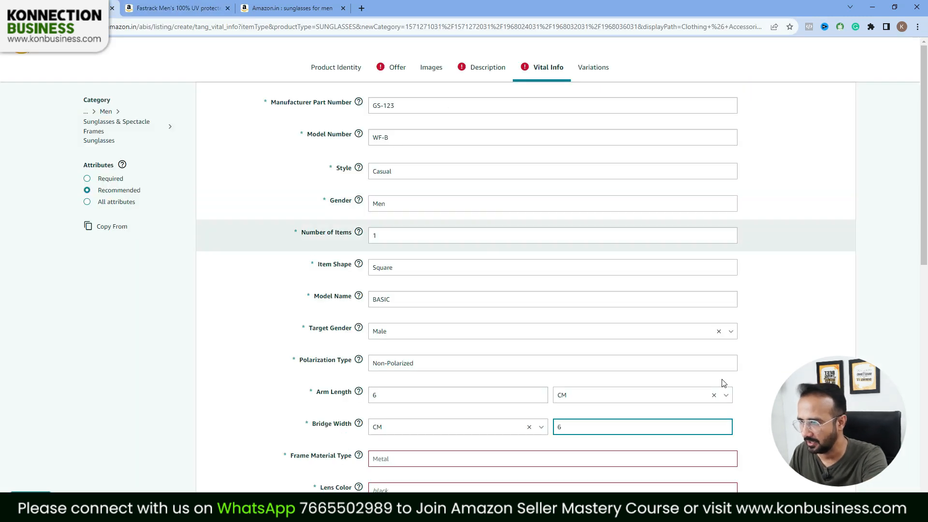
Step: Set the frame material type to Plastic and the lens color to Black
{"action": "scroll", "coordinate": [584, 344], "scroll_direction": "down", "scroll_amount": 2}
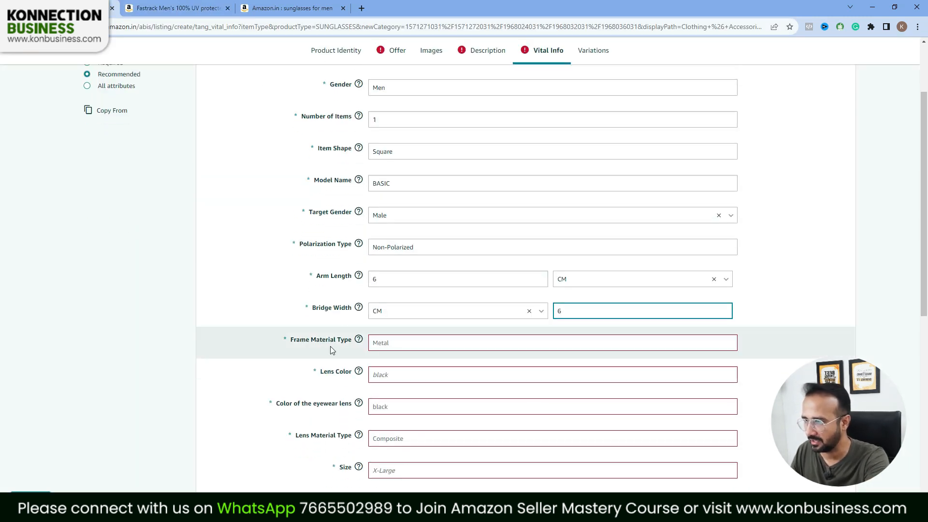
{"action": "left_click", "coordinate": [393, 347]}
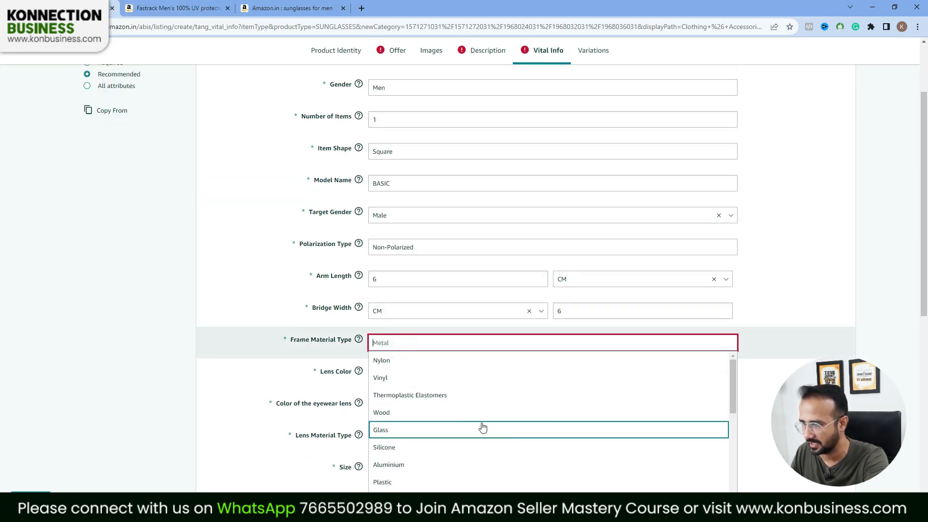
{"action": "scroll", "coordinate": [452, 450], "scroll_direction": "down", "scroll_amount": 2}
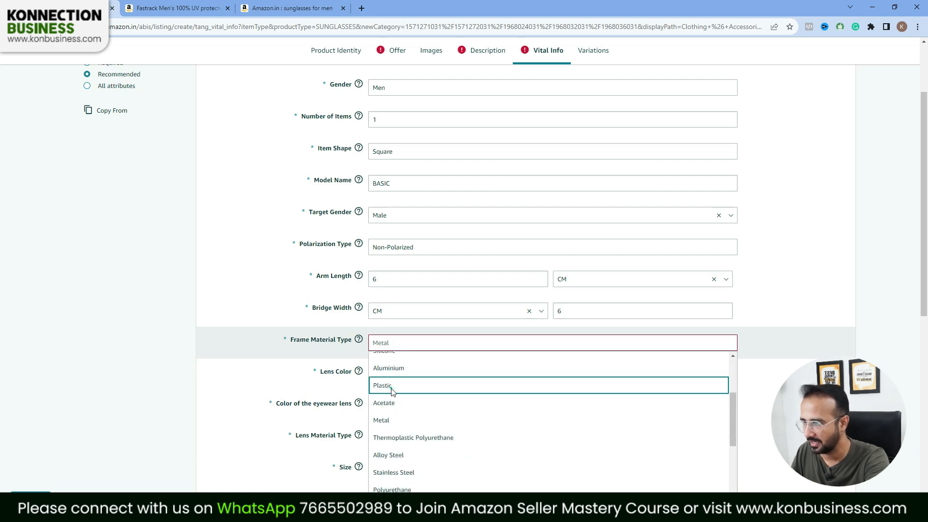
{"action": "left_click", "coordinate": [391, 387]}
{"action": "left_click", "coordinate": [416, 377]}
{"action": "type", "text": "Black"}
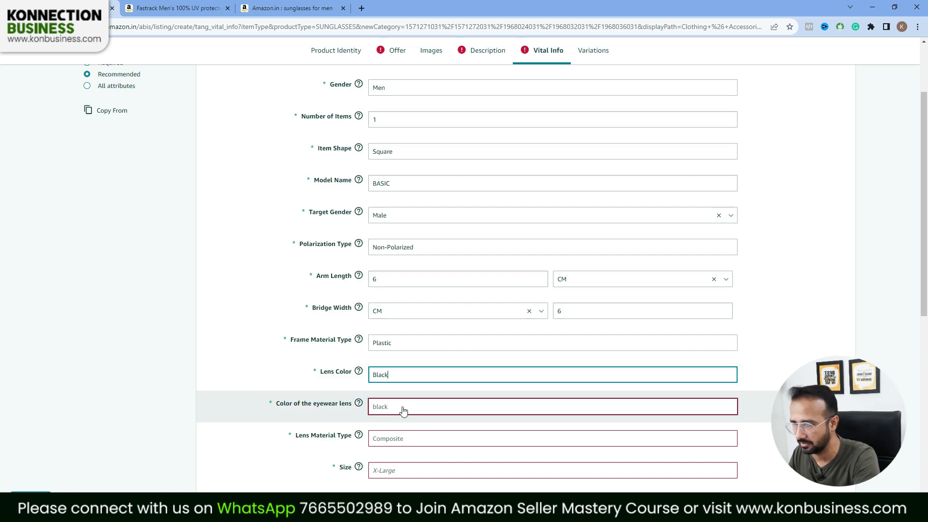
Step: Set the color of the eyewear lens to Black and the lens material type to Glass
{"action": "left_click", "coordinate": [403, 410]}
{"action": "type", "text": "B"}
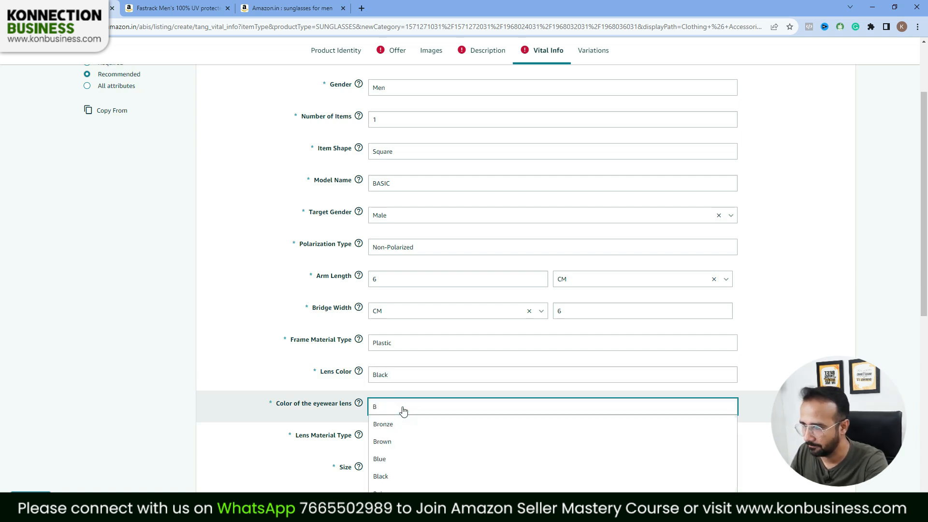
{"action": "type", "text": "lack"}
{"action": "left_click", "coordinate": [397, 424]}
{"action": "left_click", "coordinate": [388, 443]}
{"action": "scroll", "coordinate": [481, 427], "scroll_direction": "down", "scroll_amount": 2}
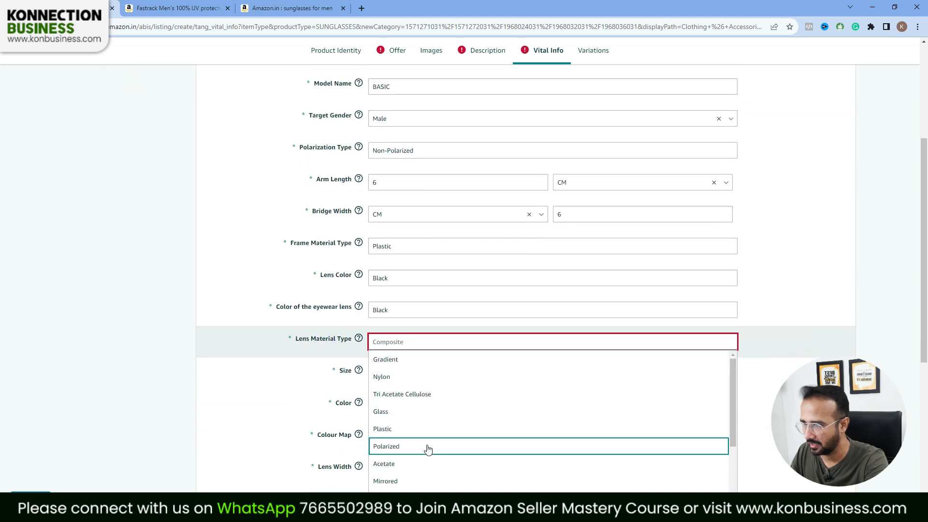
{"action": "left_click", "coordinate": [431, 414]}
Step: Set the size to Medium and both the color and the colour map to Black
{"action": "left_click", "coordinate": [397, 376]}
{"action": "type", "text": "M"}
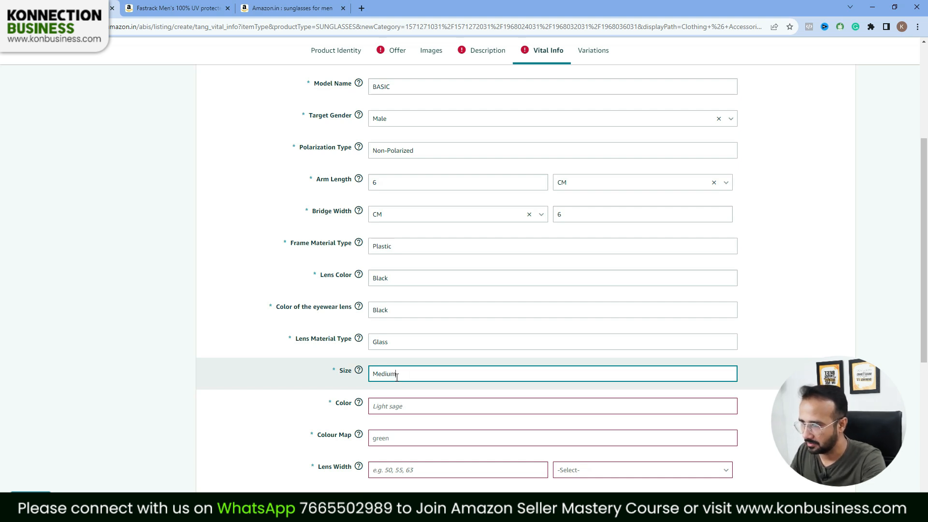
{"action": "type", "text": "edium"}
{"action": "left_click", "coordinate": [390, 408]}
{"action": "type", "text": "Black"}
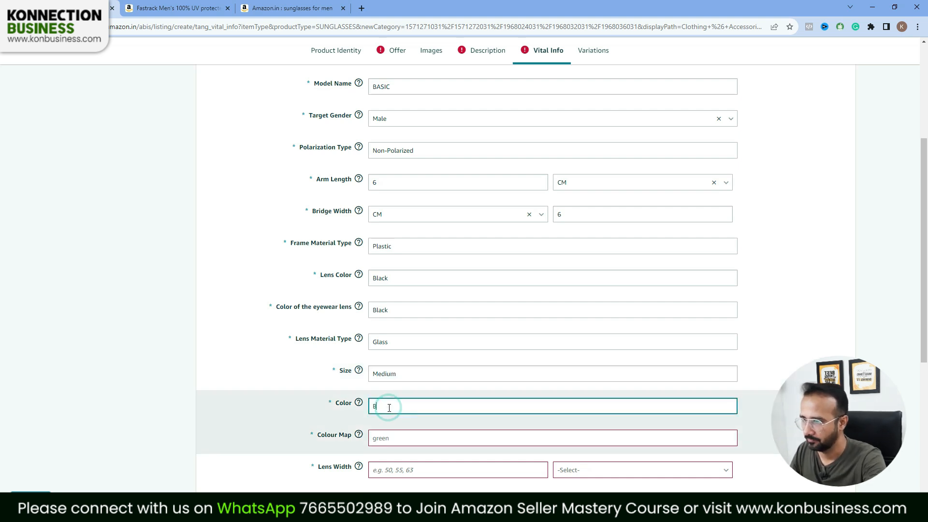
{"action": "left_click", "coordinate": [401, 443]}
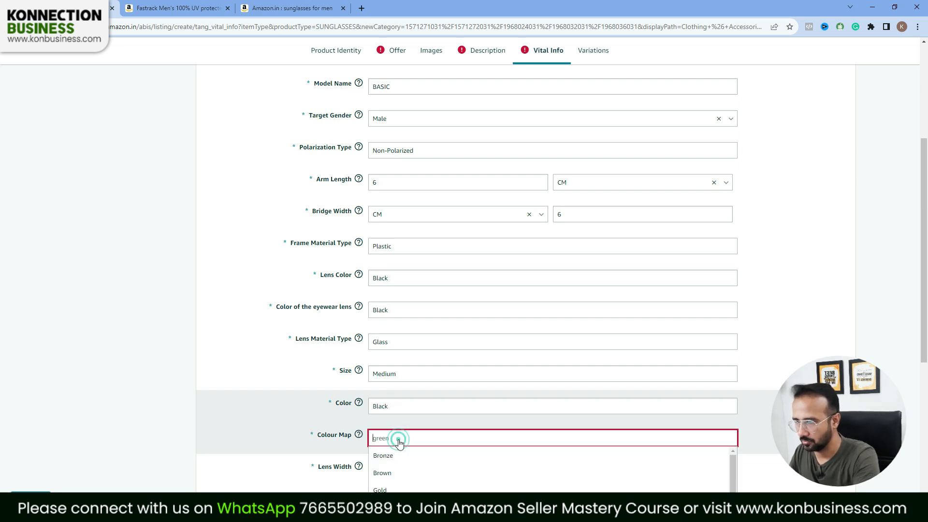
{"action": "type", "text": "Black"}
{"action": "left_click", "coordinate": [397, 455]}
Step: Set the lens width of the sunglasses to 10 CM
{"action": "scroll", "coordinate": [532, 401], "scroll_direction": "down", "scroll_amount": 2}
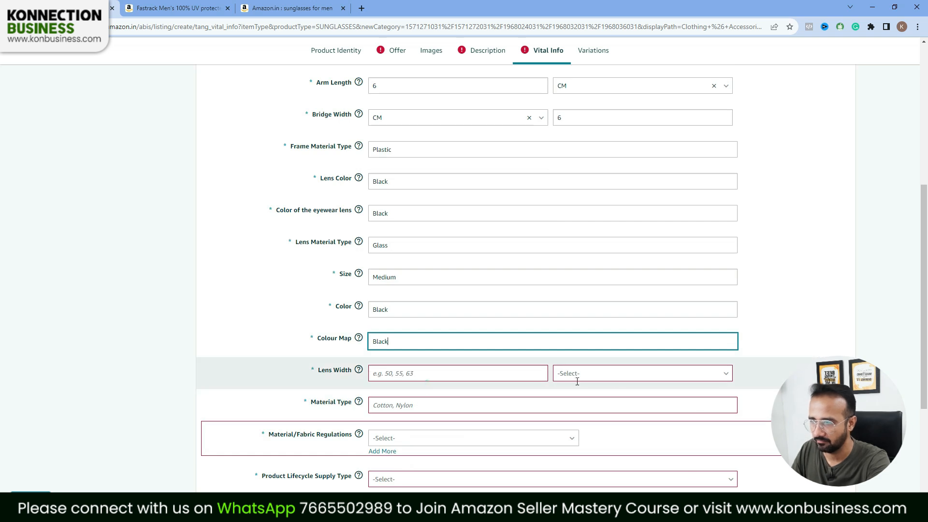
{"action": "left_click", "coordinate": [617, 382]}
{"action": "left_click", "coordinate": [586, 304]}
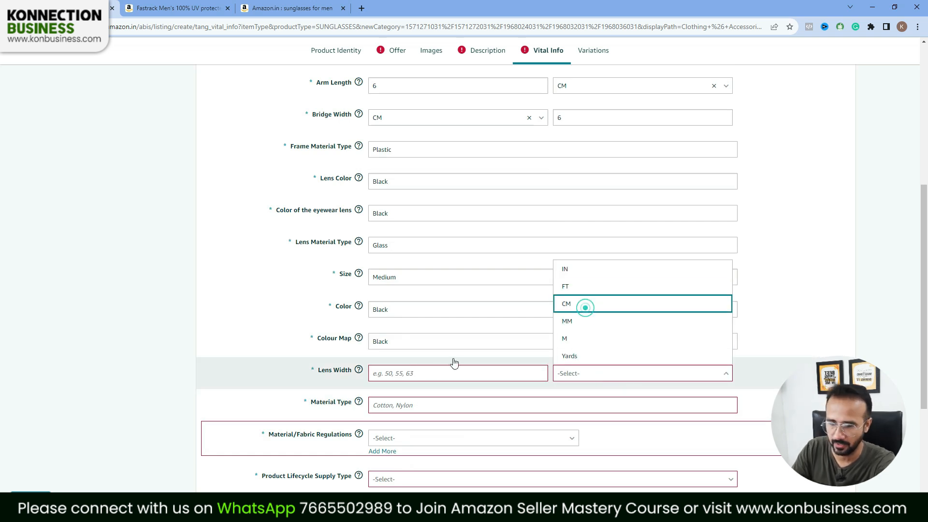
{"action": "left_click", "coordinate": [431, 374]}
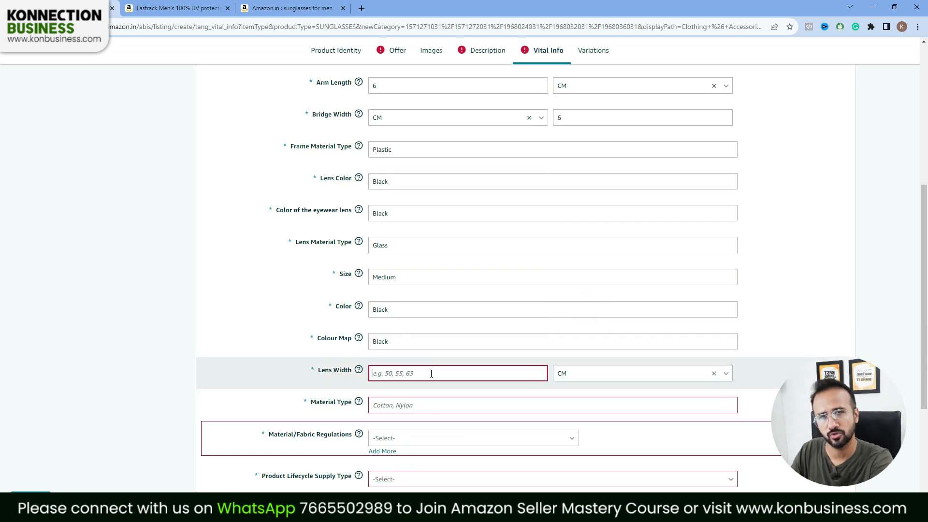
{"action": "type", "text": "10"}
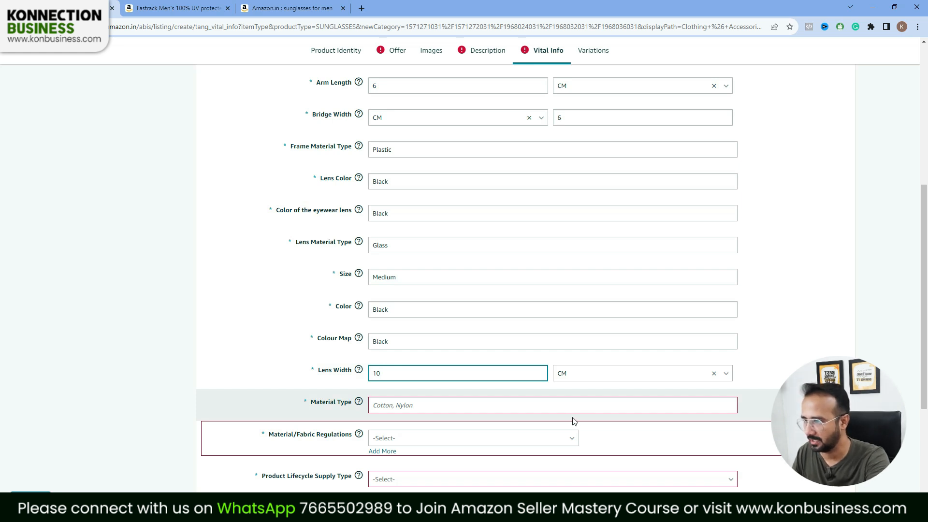
Step: Enter Plastic as the material type and set the material/fabric regulations to Not Applicable
{"action": "scroll", "coordinate": [483, 387], "scroll_direction": "down", "scroll_amount": 1}
{"action": "left_click", "coordinate": [413, 359]}
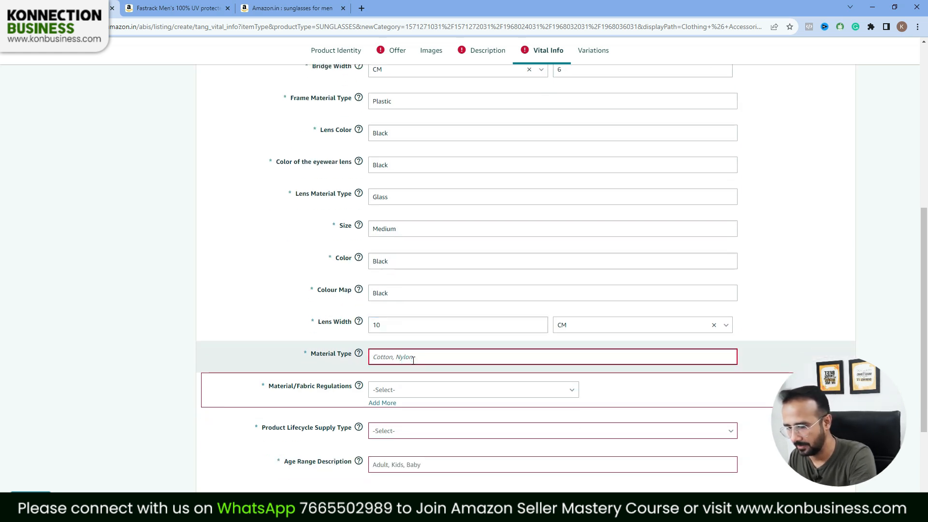
{"action": "type", "text": "Pl"}
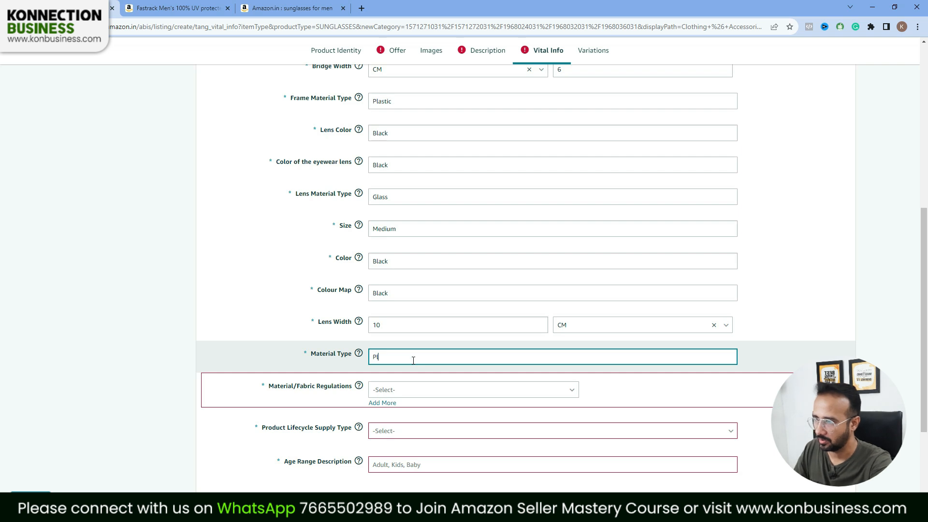
{"action": "type", "text": "astic"}
{"action": "left_click", "coordinate": [405, 394]}
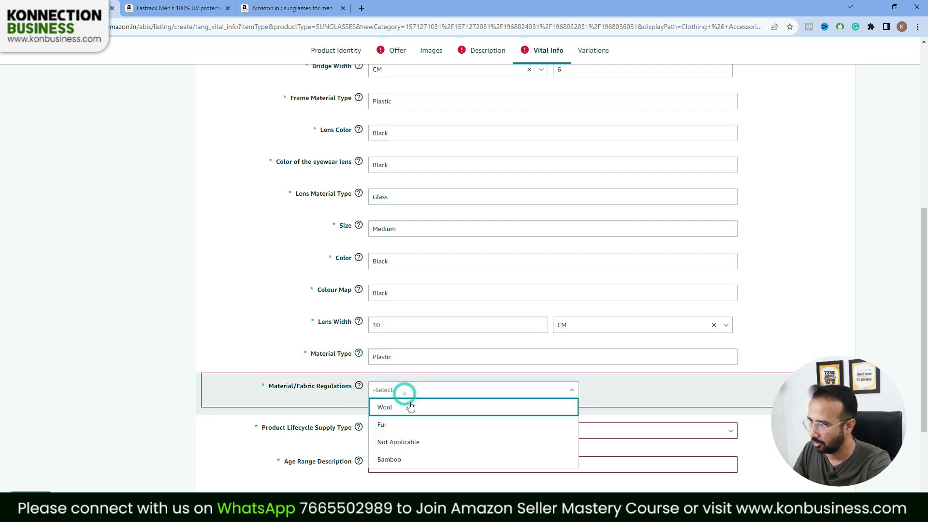
{"action": "left_click", "coordinate": [402, 442]}
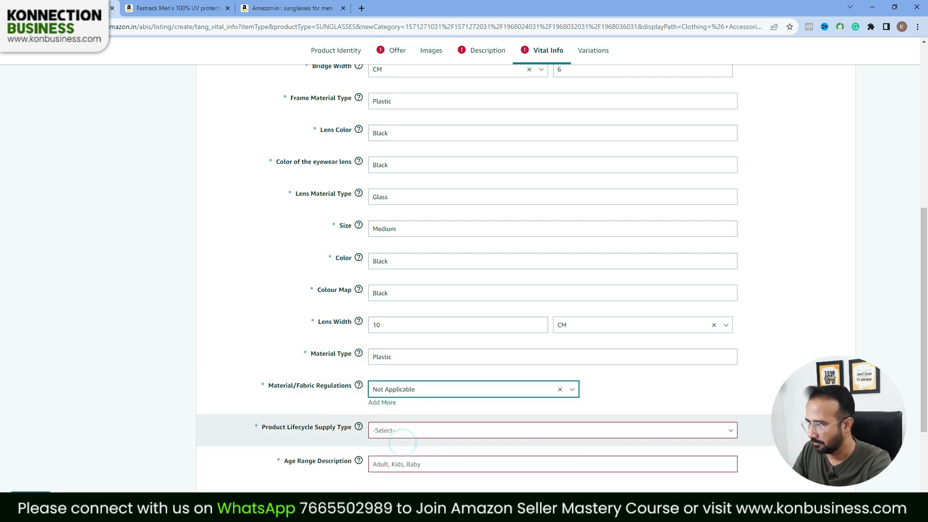
Step: Set the product lifecycle supply type to Fashion and choose an age range description for the sunglasses
{"action": "left_click", "coordinate": [431, 434]}
{"action": "left_click", "coordinate": [392, 414]}
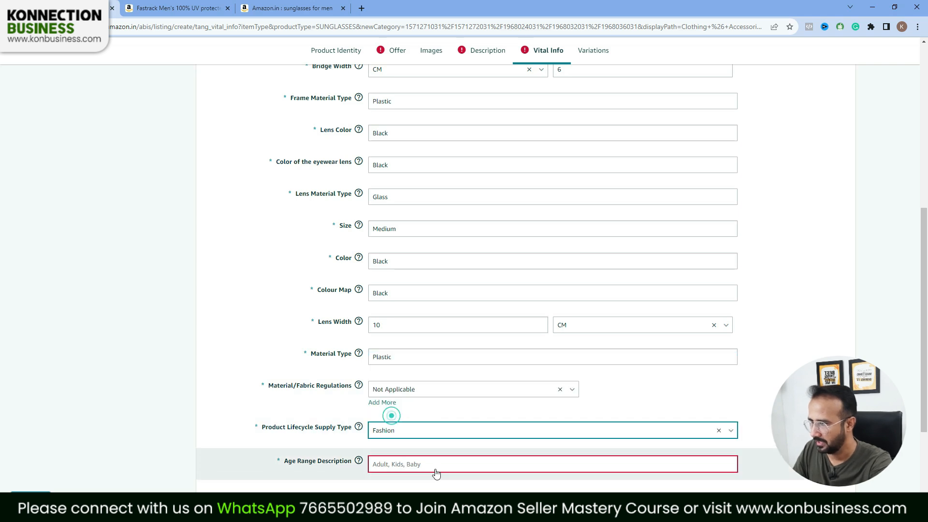
{"action": "left_click", "coordinate": [422, 465]}
{"action": "left_click", "coordinate": [387, 407]}
Step: Go to the listing's Offer section and enter WB-BSunglass01 as the seller SKU
{"action": "scroll", "coordinate": [833, 262], "scroll_direction": "up", "scroll_amount": 10}
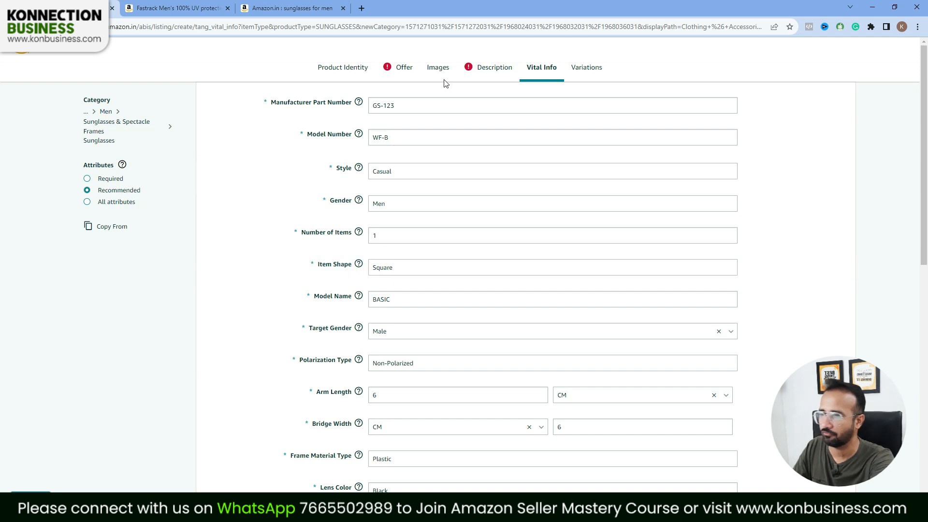
{"action": "left_click", "coordinate": [408, 71]}
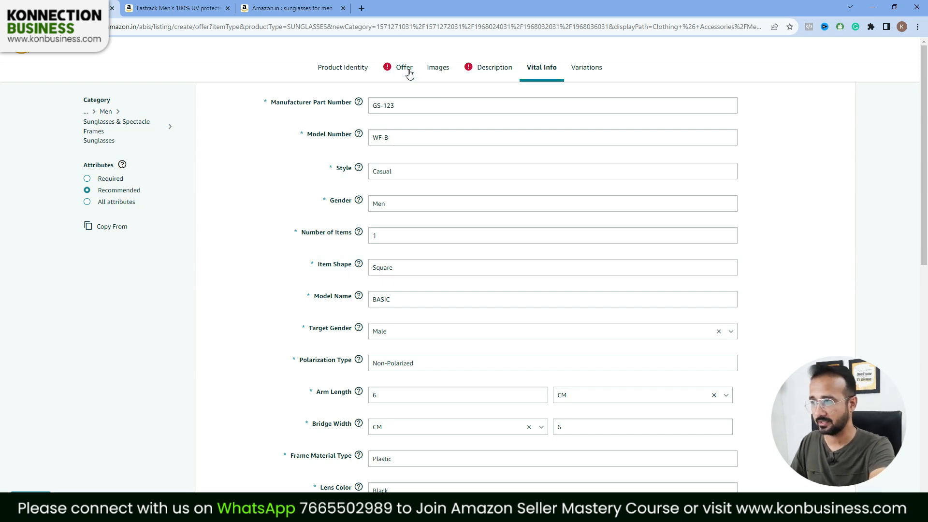
{"action": "left_click", "coordinate": [431, 149]}
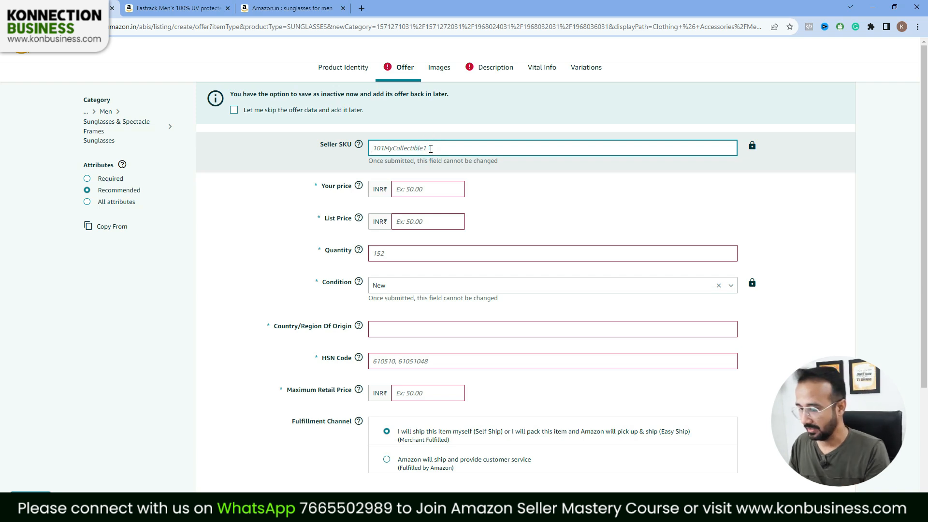
{"action": "type", "text": "WB-BSunglass01"}
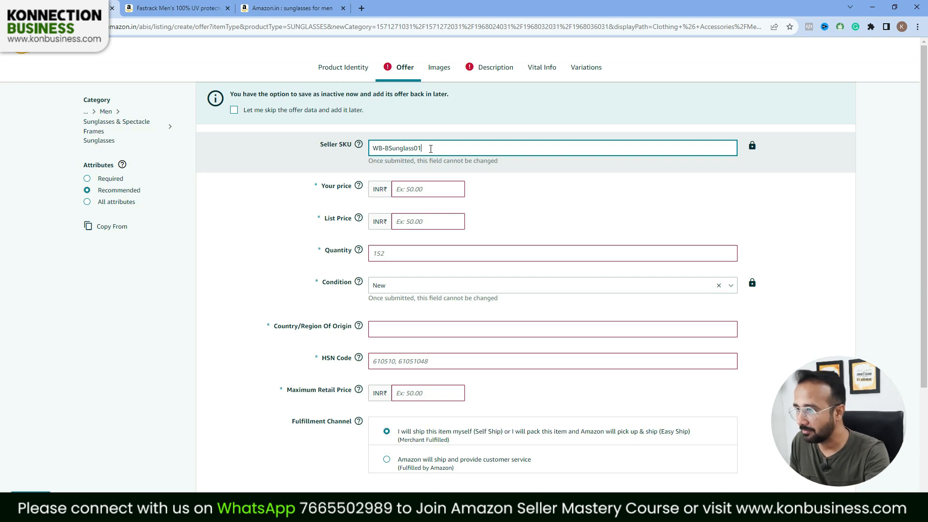
Step: Set the list price to INR 999 and your price to INR 799
{"action": "left_click", "coordinate": [433, 189]}
{"action": "left_click", "coordinate": [420, 224]}
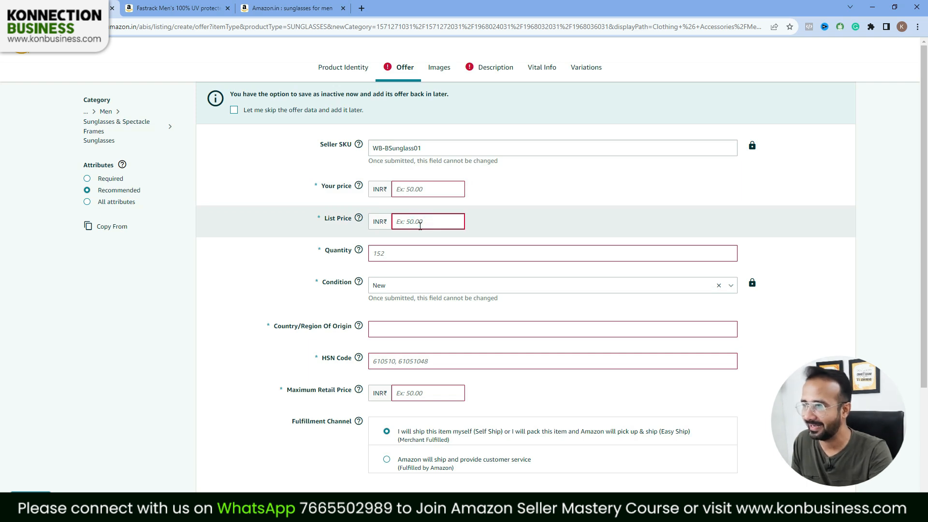
{"action": "type", "text": "999"}
{"action": "left_click", "coordinate": [400, 190]}
{"action": "type", "text": "799"}
{"action": "left_click", "coordinate": [497, 239]}
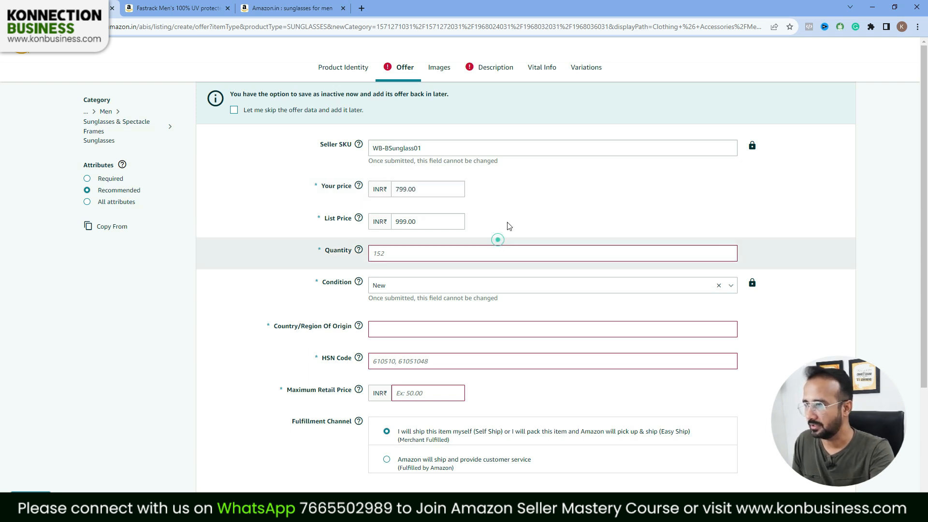
Step: Set the offer's available quantity to 20
{"action": "left_click", "coordinate": [403, 254]}
{"action": "left_click", "coordinate": [403, 254]}
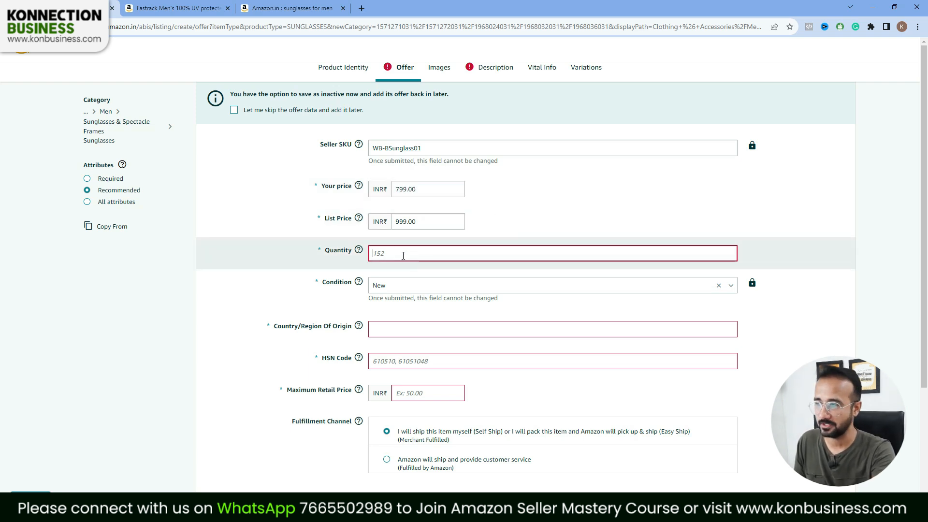
{"action": "type", "text": "20"}
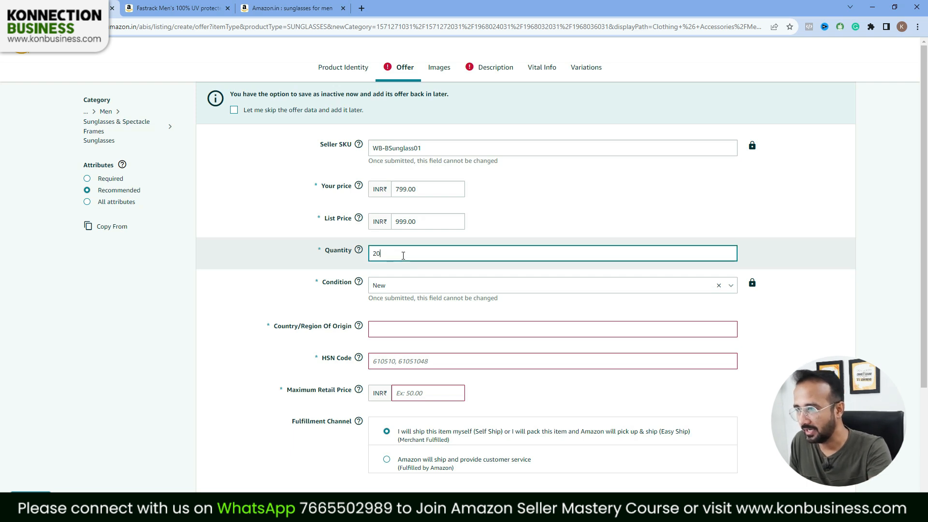
{"action": "left_click", "coordinate": [437, 225]}
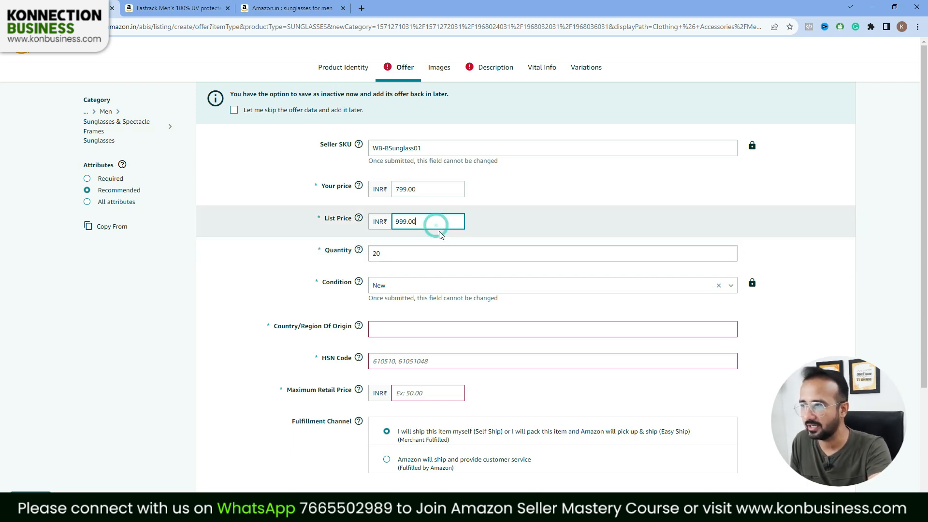
Step: Search Google for the sunglasses HSN code, copy 90041000 and return to the listing's Offer section
{"action": "left_click", "coordinate": [432, 193]}
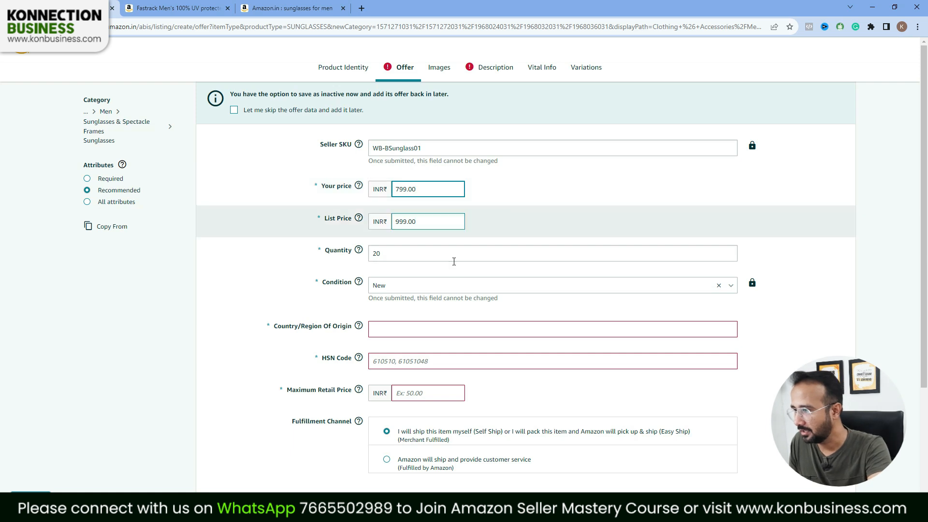
{"action": "left_click", "coordinate": [402, 331]}
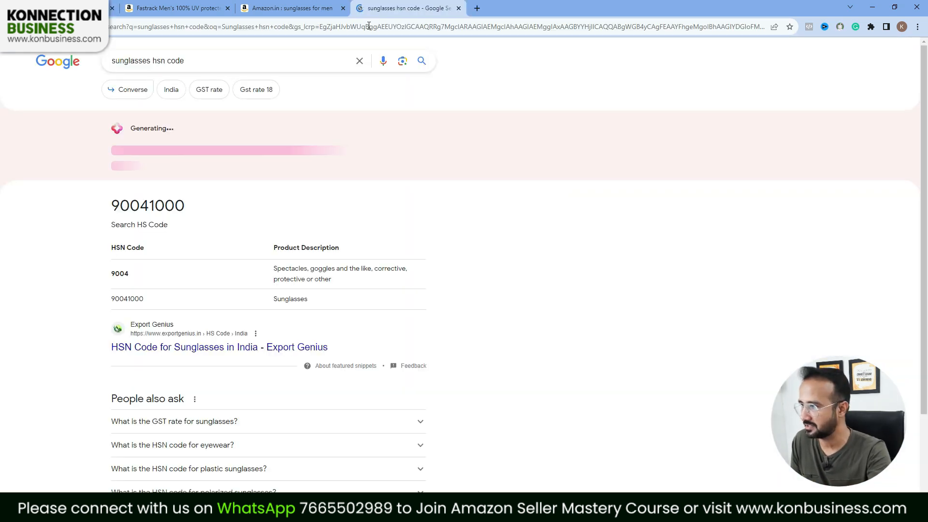
{"action": "double_click", "coordinate": [139, 206]}
{"action": "left_click", "coordinate": [292, 5]}
{"action": "left_click", "coordinate": [216, 6]}
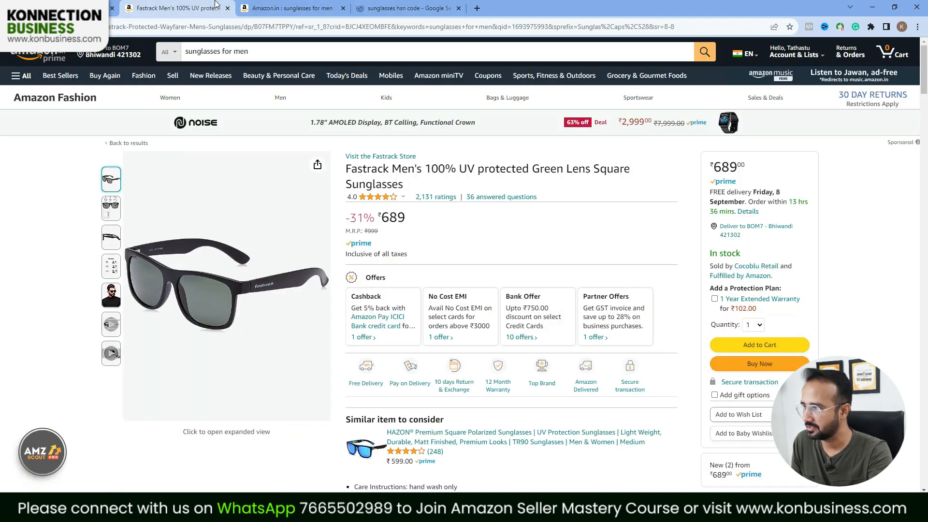
{"action": "left_click", "coordinate": [82, 7]}
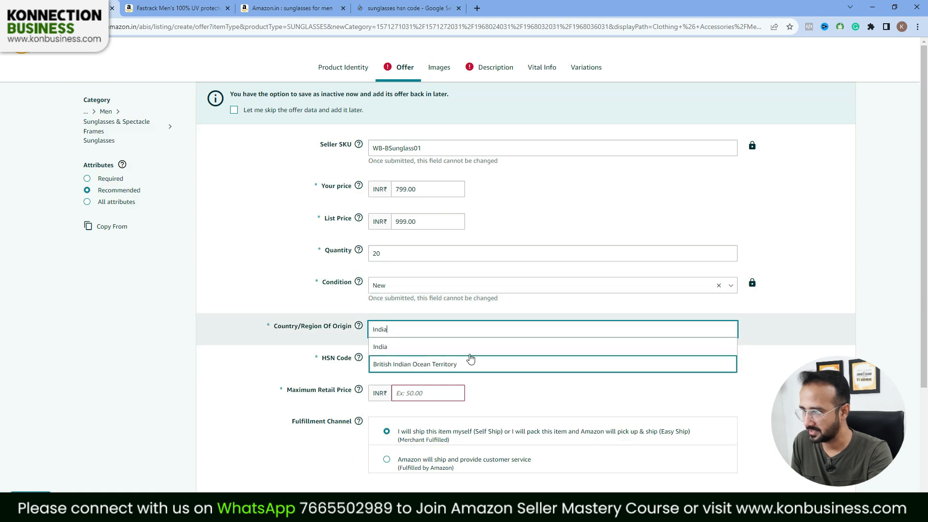
Step: Complete the offer with India as country of origin, the copied HSN code and a maximum retail price of INR 999
{"action": "left_click", "coordinate": [464, 348]}
{"action": "left_click", "coordinate": [432, 396]}
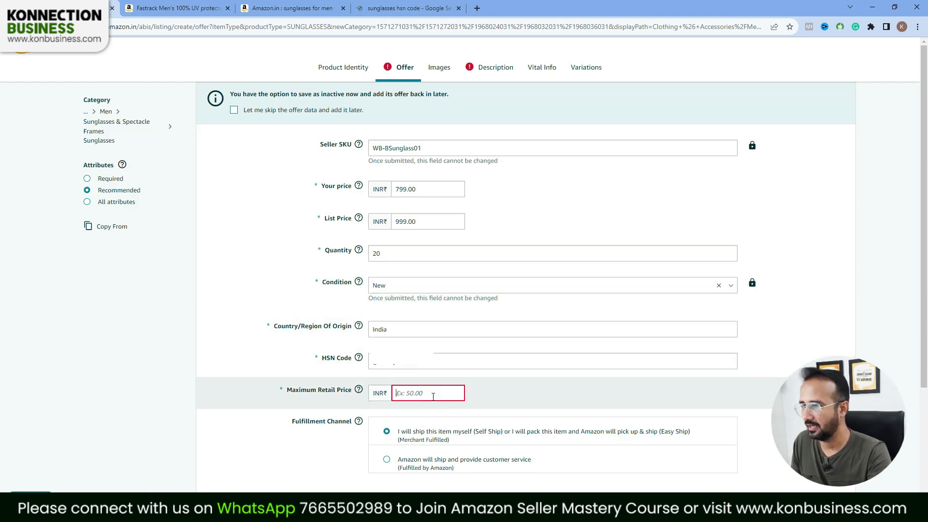
{"action": "type", "text": "999"}
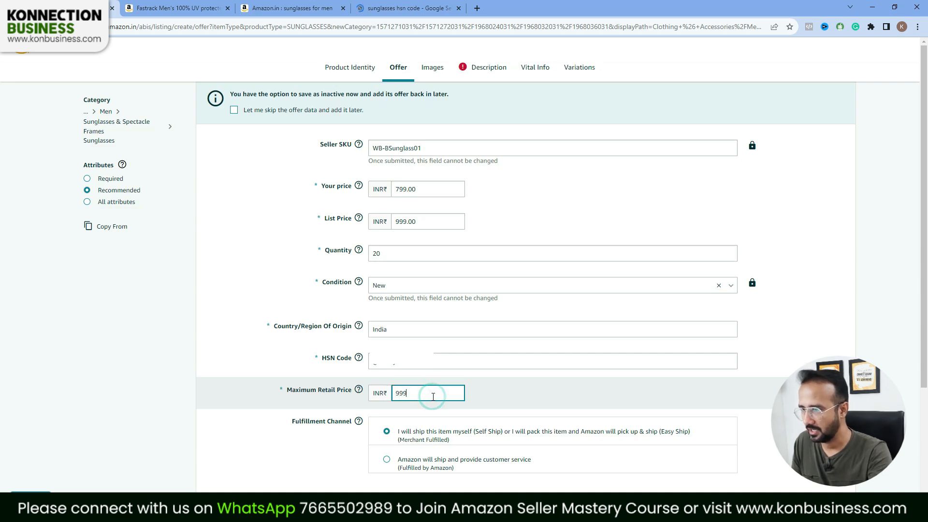
Step: In the Description section, fill the first bullet point with "Care Instructions: hand wash only" copied from the Fastrack product page
{"action": "left_click", "coordinate": [491, 70]}
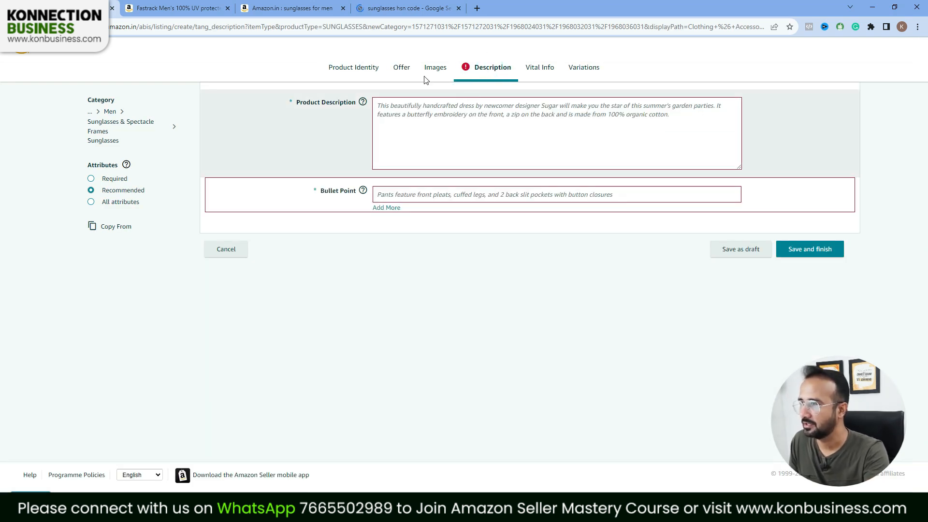
{"action": "left_click", "coordinate": [364, 8]}
{"action": "left_click", "coordinate": [282, 5]}
{"action": "left_click", "coordinate": [195, 5]}
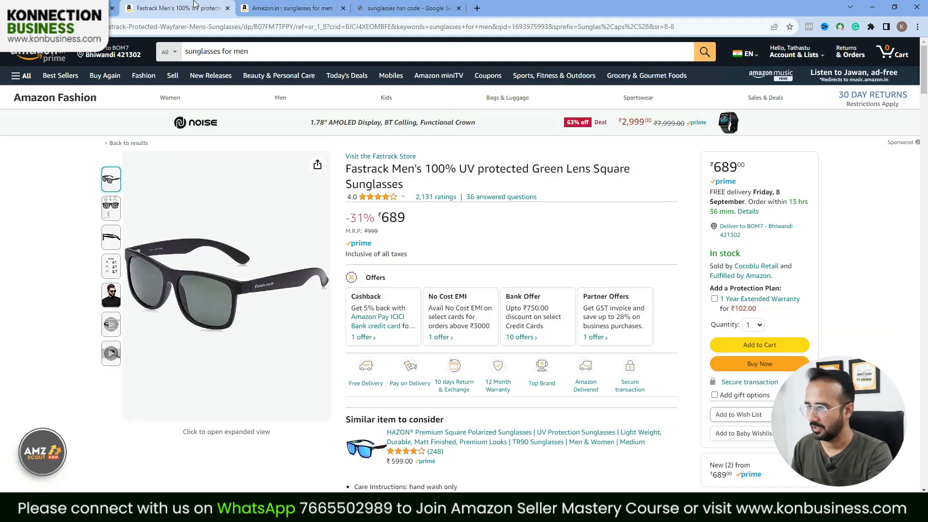
{"action": "scroll", "coordinate": [584, 327], "scroll_direction": "down", "scroll_amount": 7}
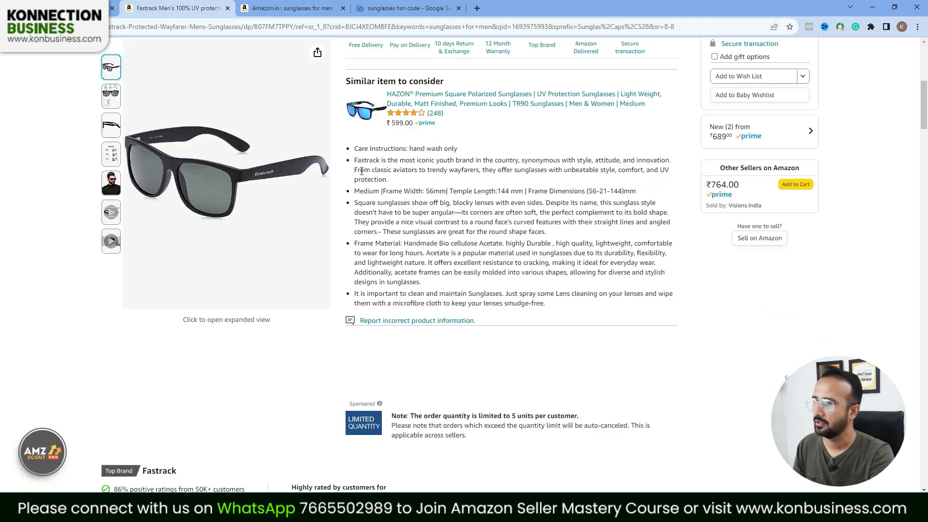
{"action": "left_click_drag", "start_coordinate": [356, 149], "coordinate": [542, 152]}
{"action": "key", "text": "ctrl+c"}
{"action": "left_click", "coordinate": [92, 7]}
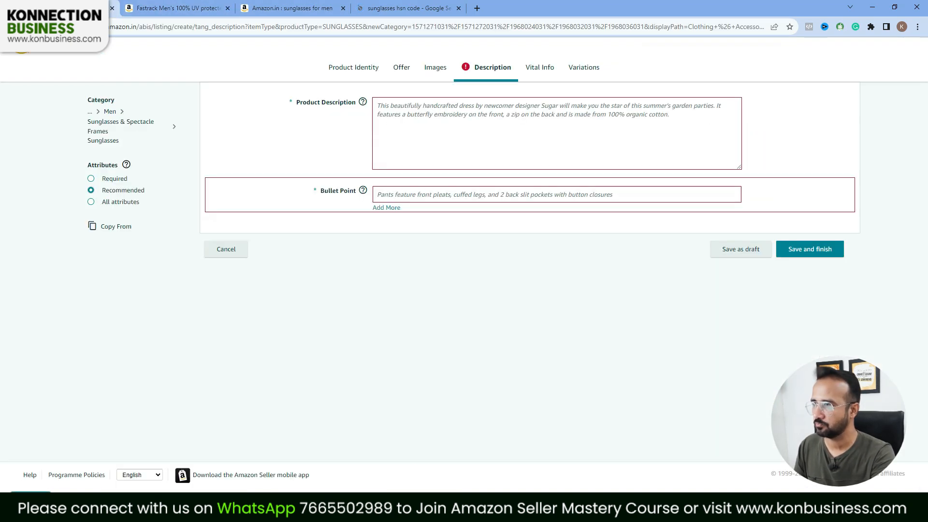
{"action": "left_click", "coordinate": [425, 198]}
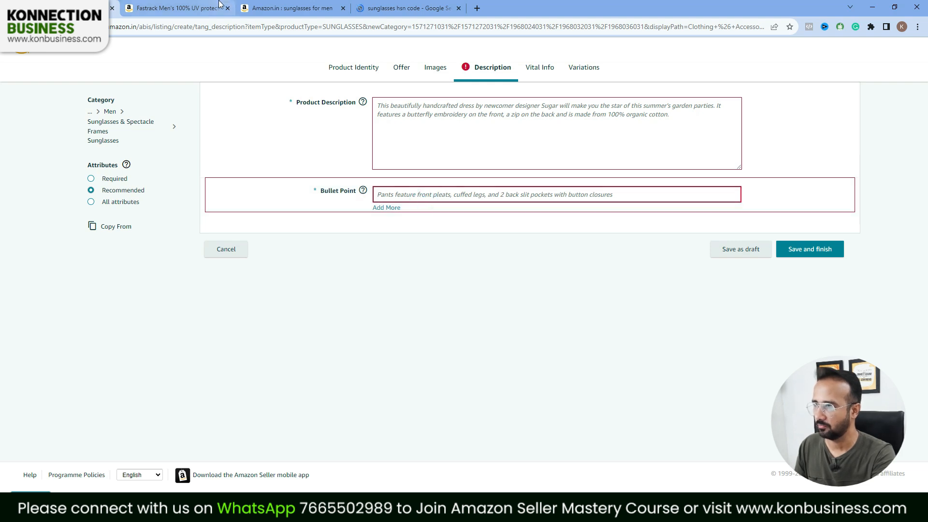
{"action": "key", "text": "ctrl+v"}
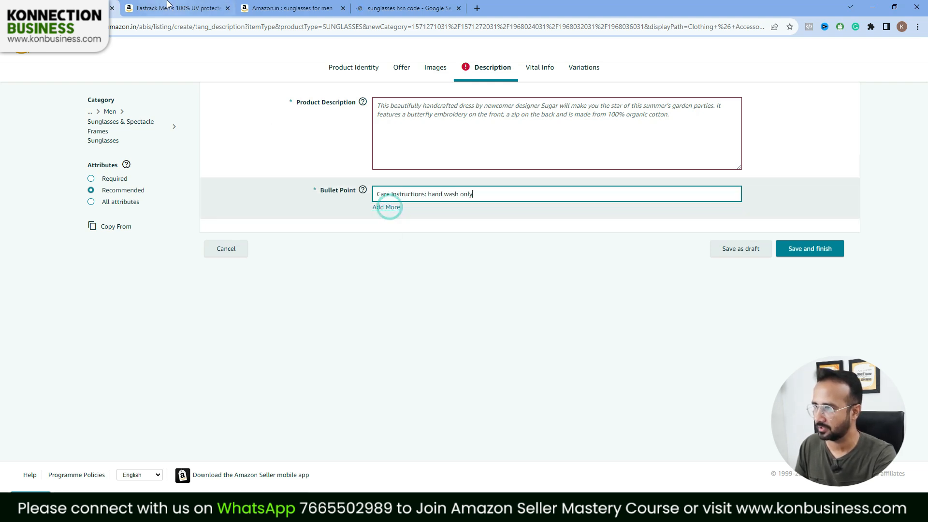
Step: Add a second bullet point with the Fastrack page's paragraph on brand style, comfort and UV protection, omitting its final full stop
{"action": "key", "text": "ctrl+Tab"}
{"action": "left_click_drag", "start_coordinate": [354, 161], "coordinate": [390, 184]}
{"action": "key", "text": "ctrl+c"}
{"action": "left_click", "coordinate": [106, 8]}
{"action": "left_click", "coordinate": [409, 211]}
{"action": "key", "text": "ctrl+v"}
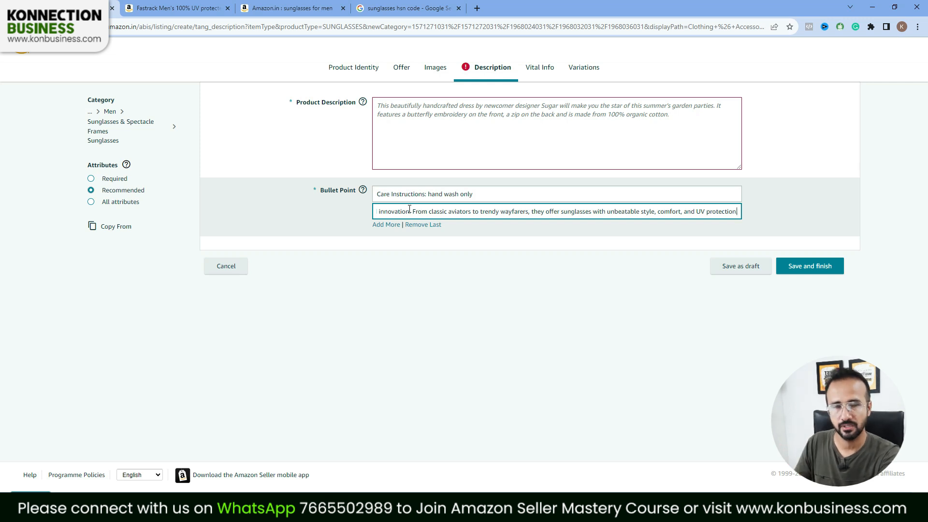
{"action": "key", "text": "BackSpace"}
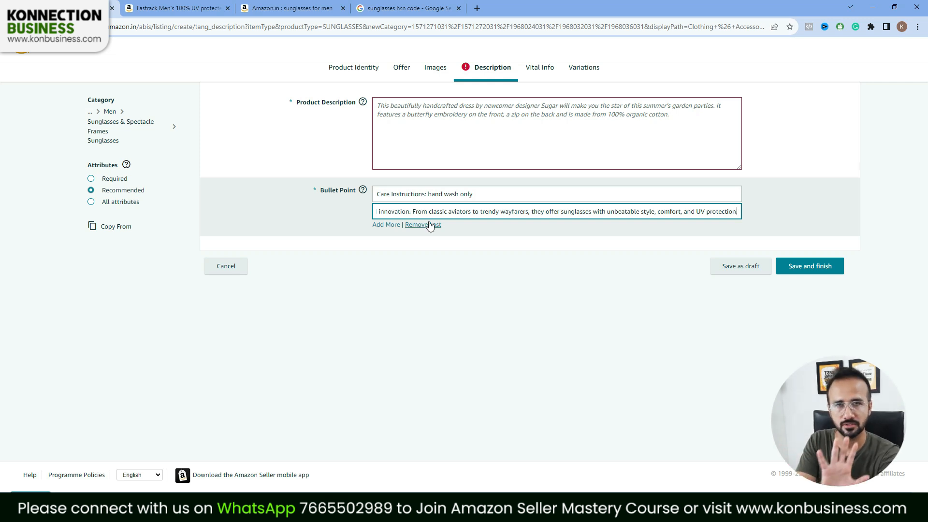
{"action": "key", "text": "BackSpace"}
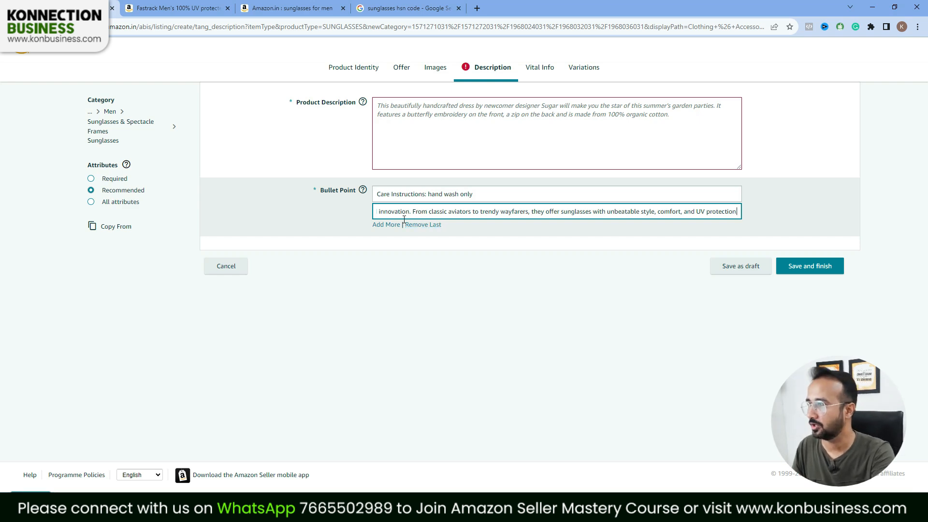
Step: Add the Fastrack page's frame dimensions line as the third bullet point and remove the word "Fastrack" from the second
{"action": "left_click", "coordinate": [177, 9]}
{"action": "left_click_drag", "start_coordinate": [354, 192], "coordinate": [646, 191]}
{"action": "left_click", "coordinate": [97, 7]}
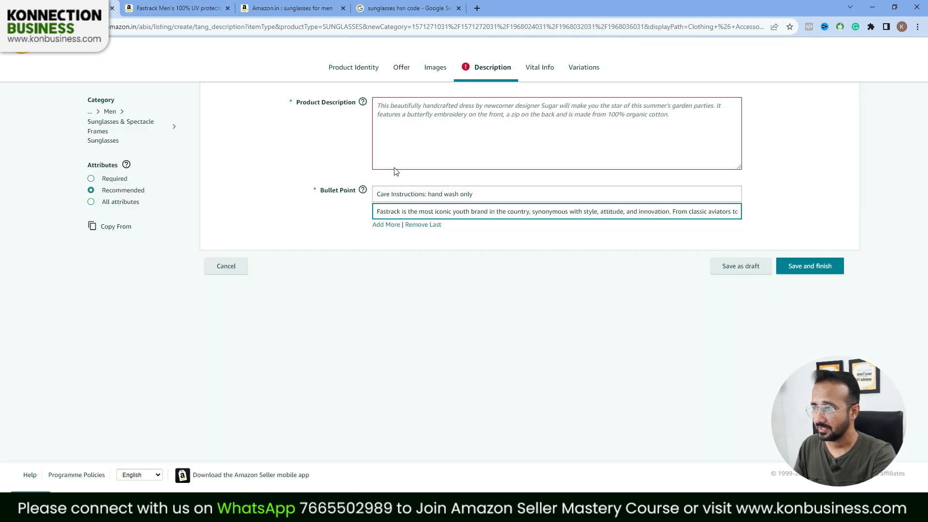
{"action": "left_click", "coordinate": [387, 225]}
{"action": "left_click", "coordinate": [402, 231]}
{"action": "key", "text": "ctrl+v"}
{"action": "double_click", "coordinate": [388, 212]}
{"action": "key", "text": "BackSpace"}
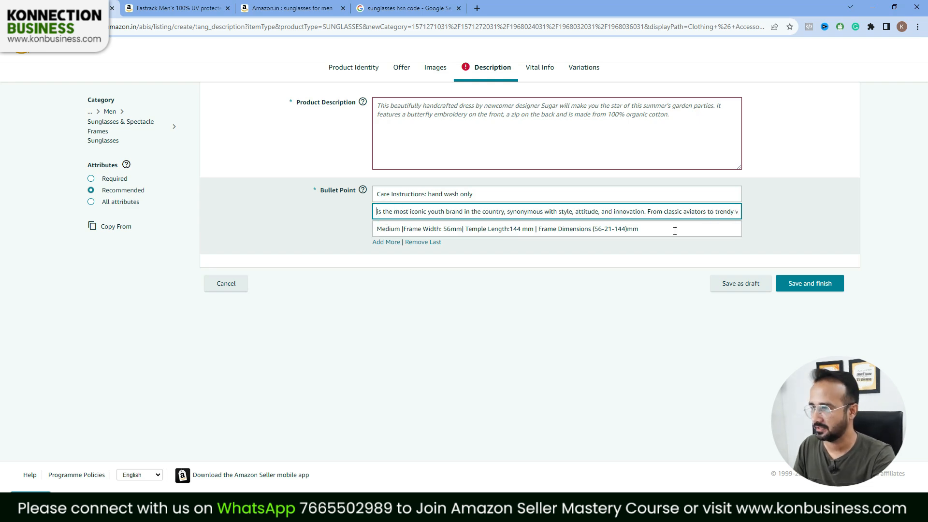
Step: Copy the product description text from further down the Fastrack page into the listing's Product Description
{"action": "left_click", "coordinate": [193, 8]}
{"action": "scroll", "coordinate": [598, 340], "scroll_direction": "down", "scroll_amount": 10}
{"action": "scroll", "coordinate": [598, 340], "scroll_direction": "down", "scroll_amount": 15}
{"action": "scroll", "coordinate": [283, 266], "scroll_direction": "up", "scroll_amount": 2}
{"action": "left_click_drag", "start_coordinate": [120, 305], "coordinate": [551, 335]}
{"action": "left_click", "coordinate": [99, 8]}
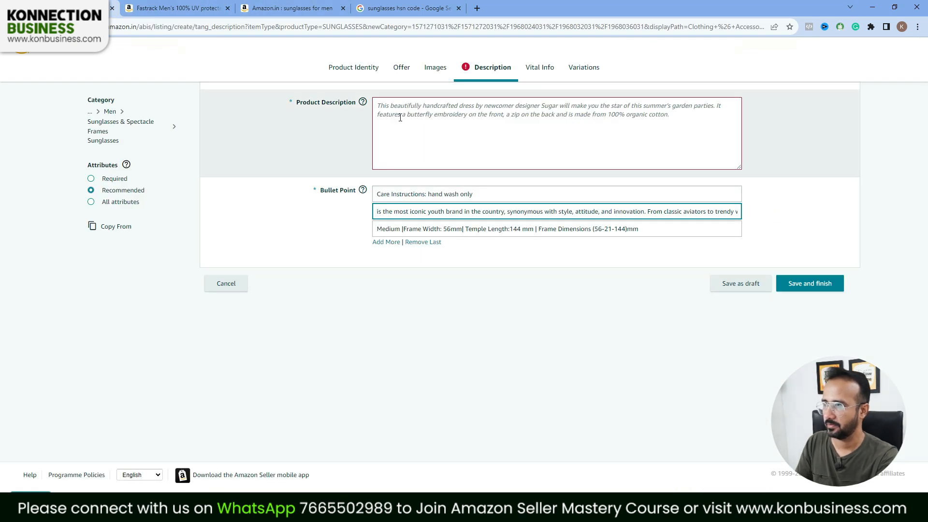
Step: Upload a photo of blue-lens sunglasses as the main image in the listing's Images section
{"action": "left_click", "coordinate": [401, 67]}
{"action": "left_click", "coordinate": [436, 68]}
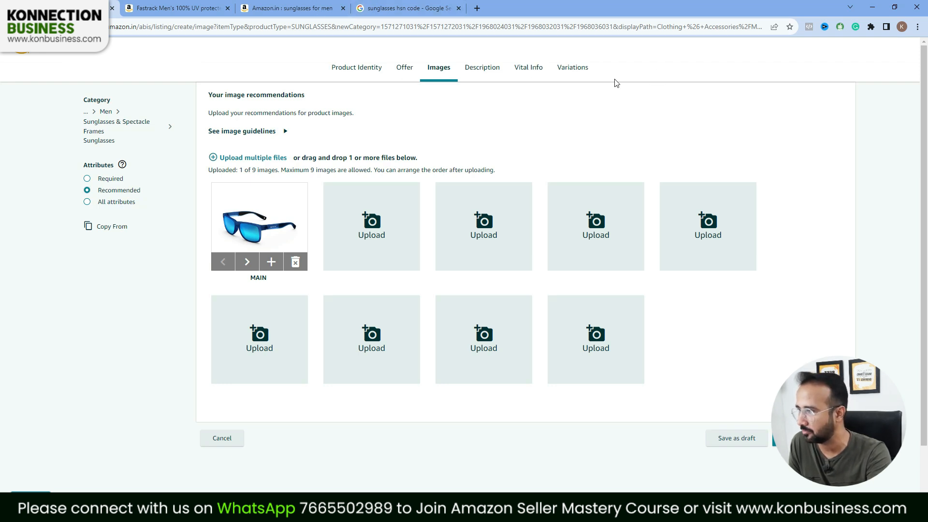
Step: Show all attributes with the Keywords section, and shorten the Amazon store search to "sunglasses men" to get keyword suggestions
{"action": "left_click", "coordinate": [105, 208]}
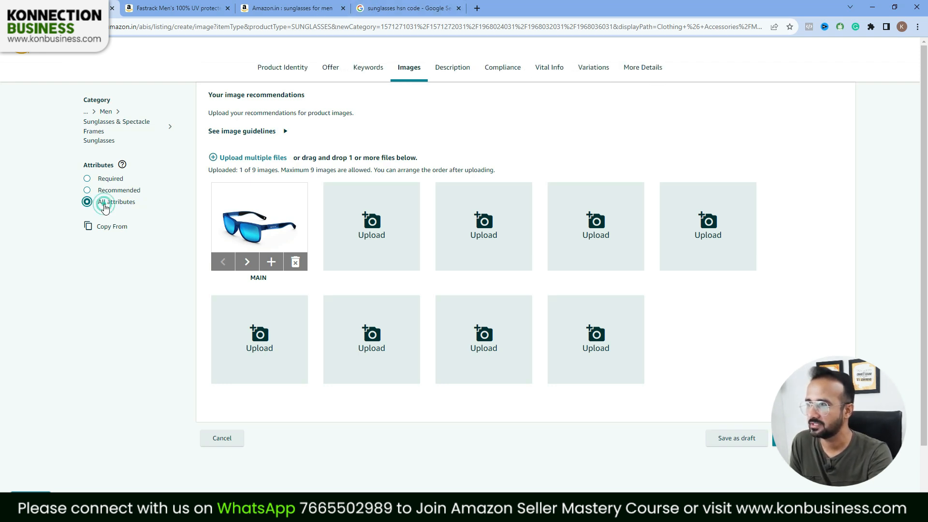
{"action": "left_click", "coordinate": [370, 70]}
{"action": "left_click", "coordinate": [433, 5]}
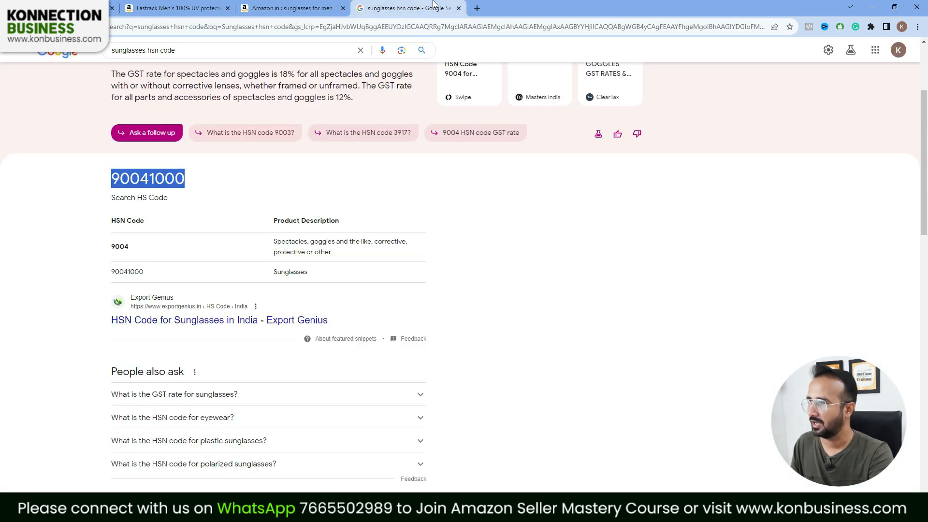
{"action": "left_click", "coordinate": [309, 7]}
{"action": "scroll", "coordinate": [299, 76], "scroll_direction": "up", "scroll_amount": 10}
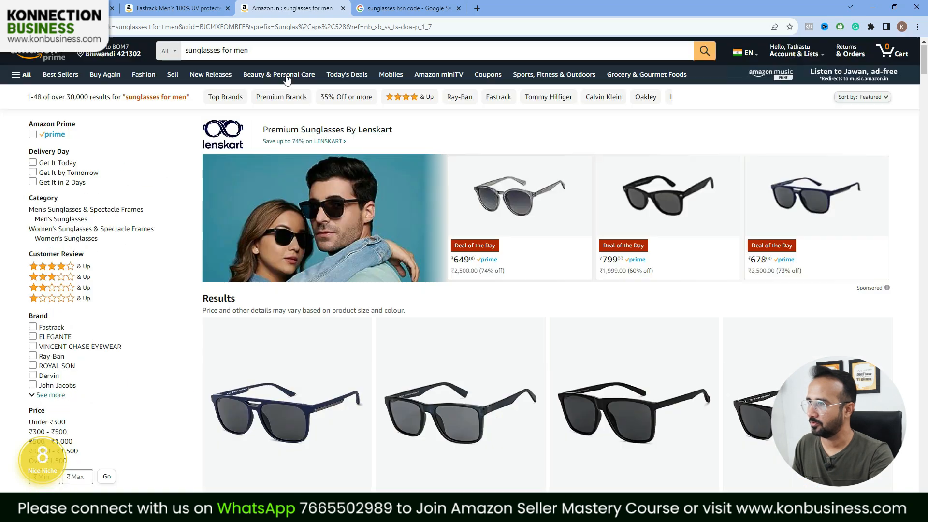
{"action": "double_click", "coordinate": [227, 50]}
{"action": "key", "text": "BackSpace"}
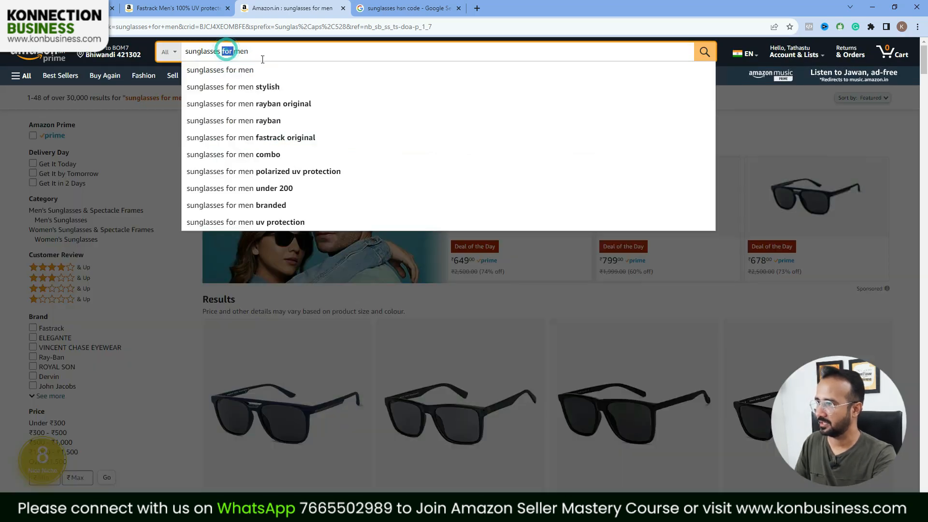
{"action": "triple_click", "coordinate": [266, 54]}
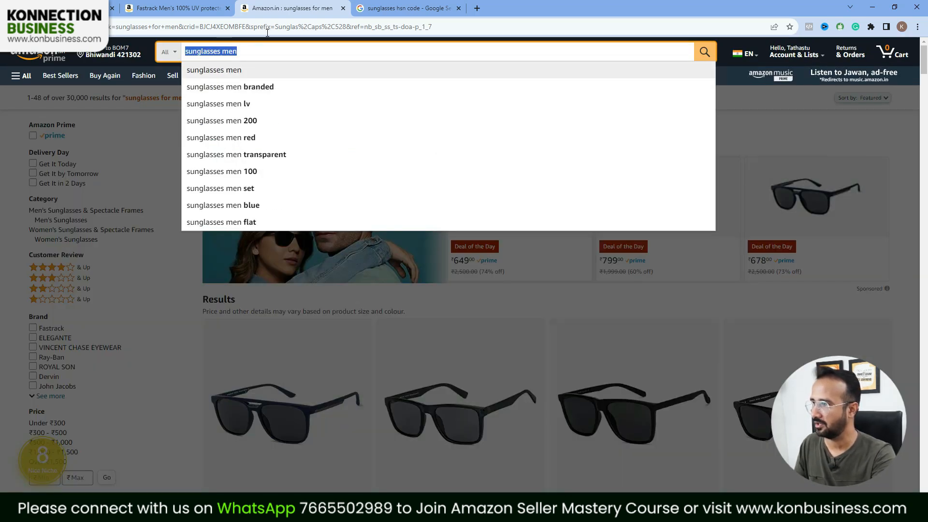
Step: Enter "sunglasses men branded 200 black UV protected" as the listing's search terms
{"action": "left_click", "coordinate": [207, 5]}
{"action": "left_click", "coordinate": [83, 8]}
{"action": "left_click", "coordinate": [417, 106]}
{"action": "key", "text": "ctrl+v"}
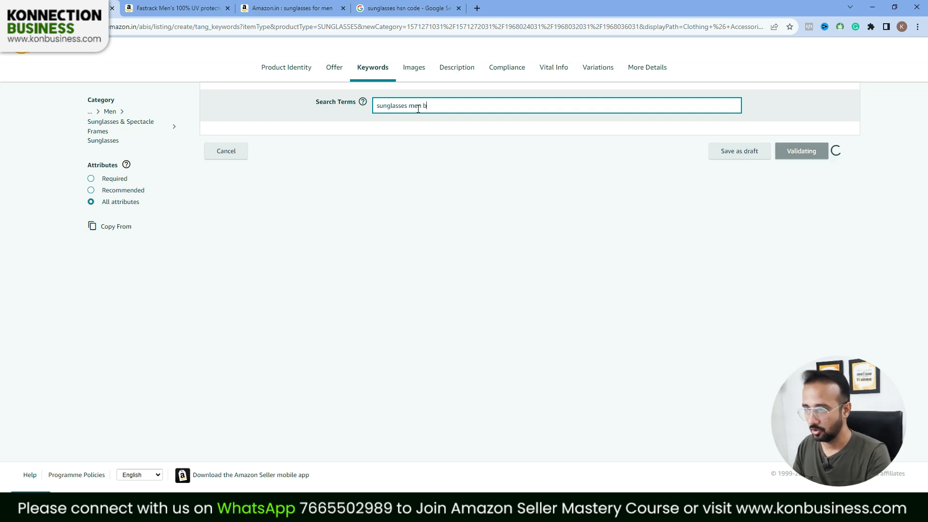
{"action": "type", "text": "brand"}
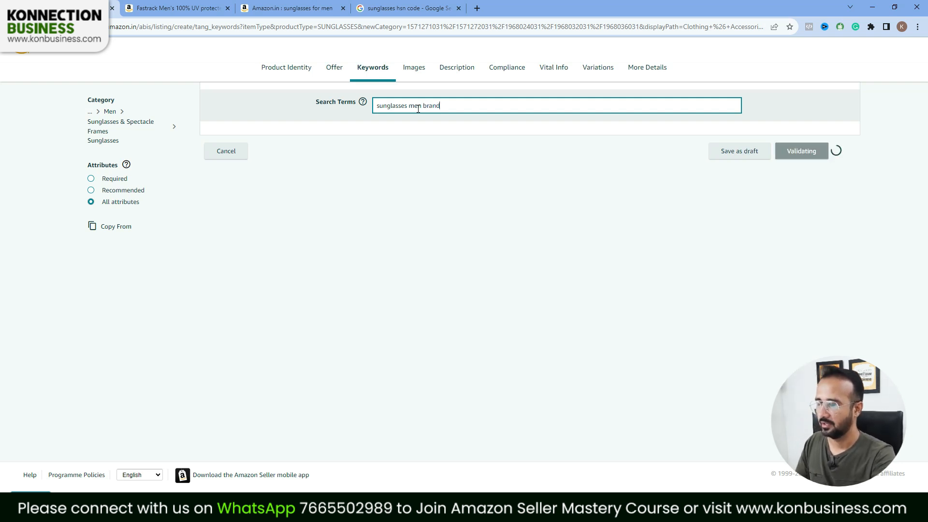
{"action": "type", "text": "ed 200"}
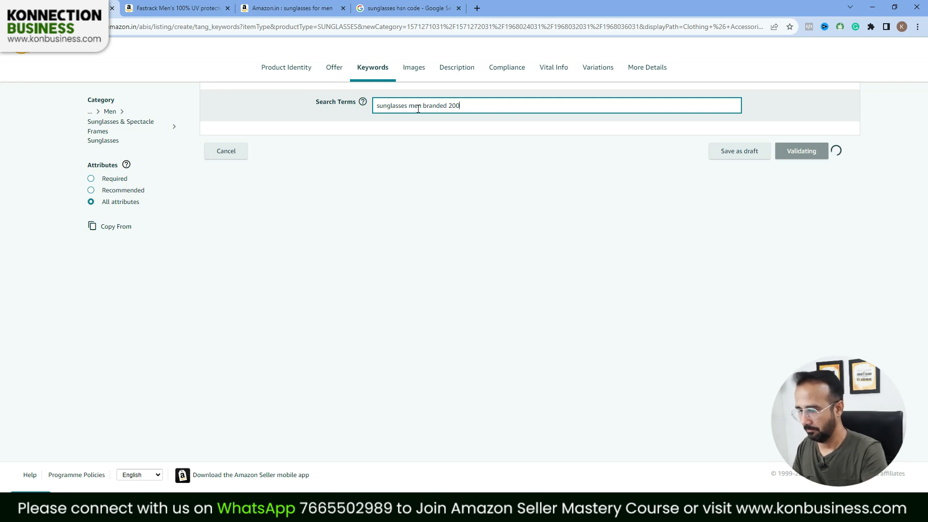
{"action": "type", "text": " black"}
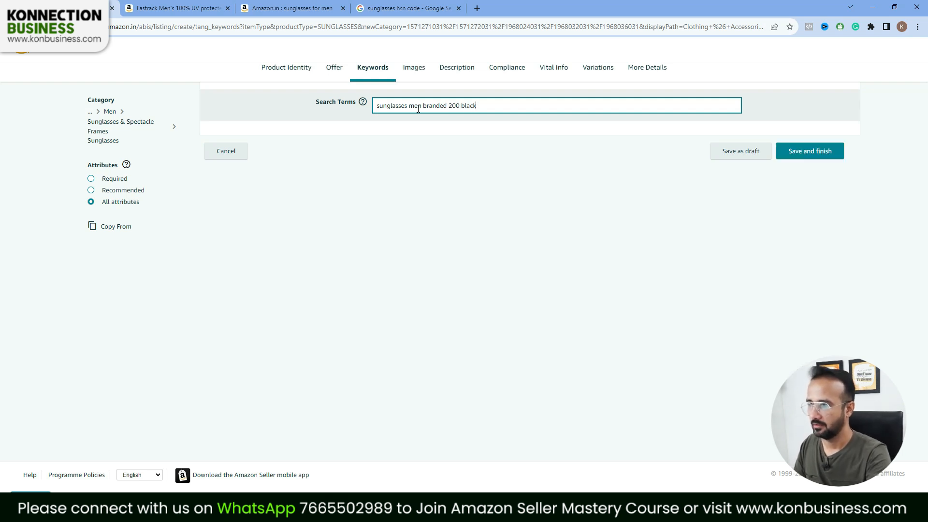
{"action": "type", "text": " UV protec"}
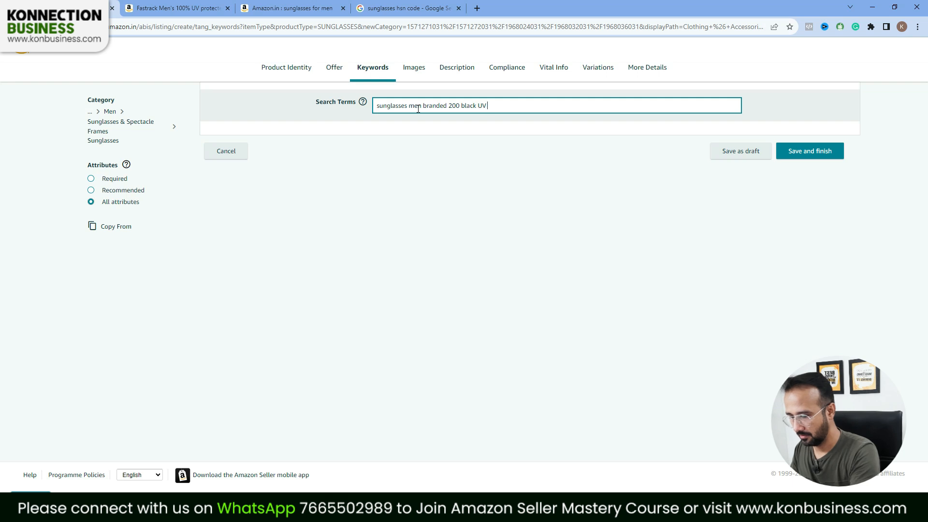
{"action": "type", "text": "tion"}
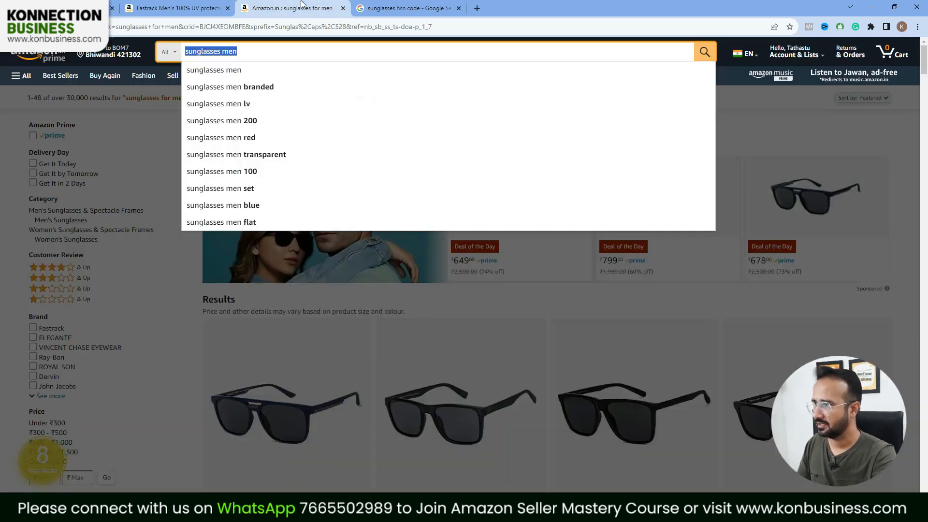
Step: Recheck the Amazon search suggestions and append "transparent flat" to the listing's search terms
{"action": "left_click", "coordinate": [303, 7]}
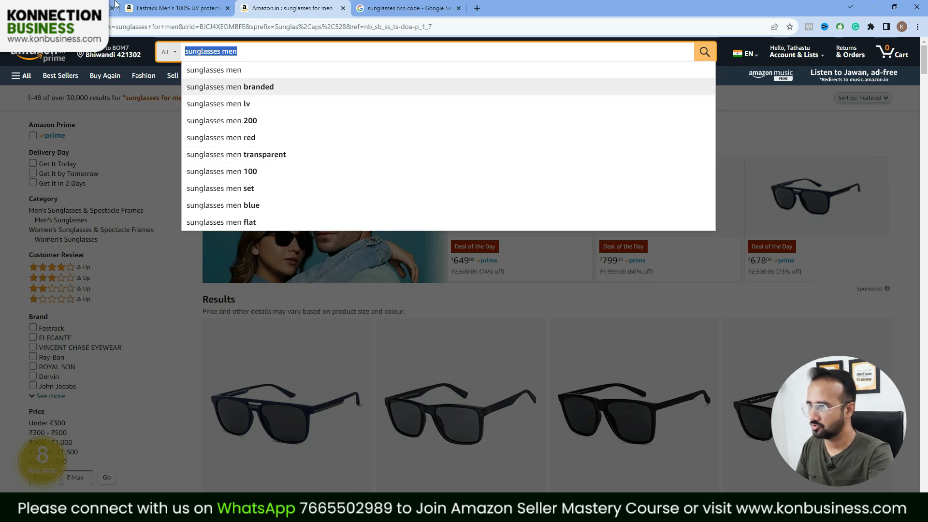
{"action": "left_click", "coordinate": [82, 8]}
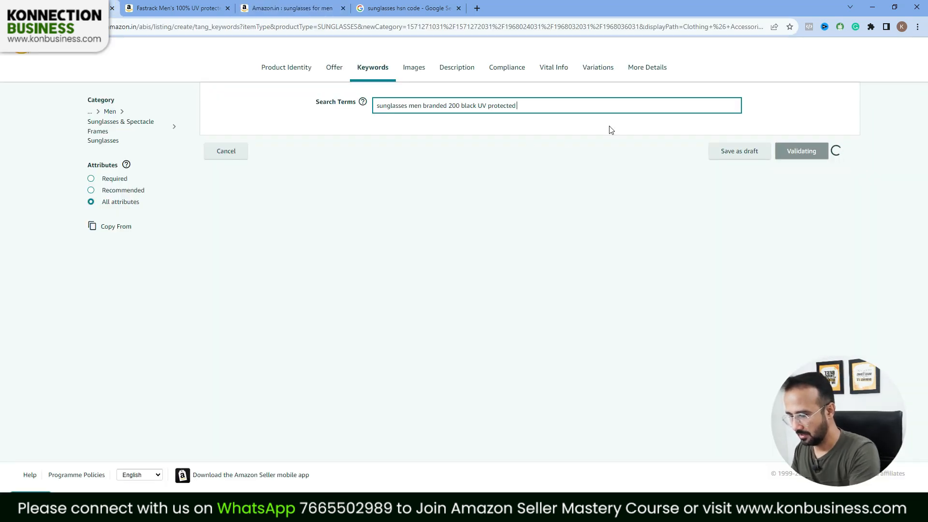
{"action": "type", "text": "tra"}
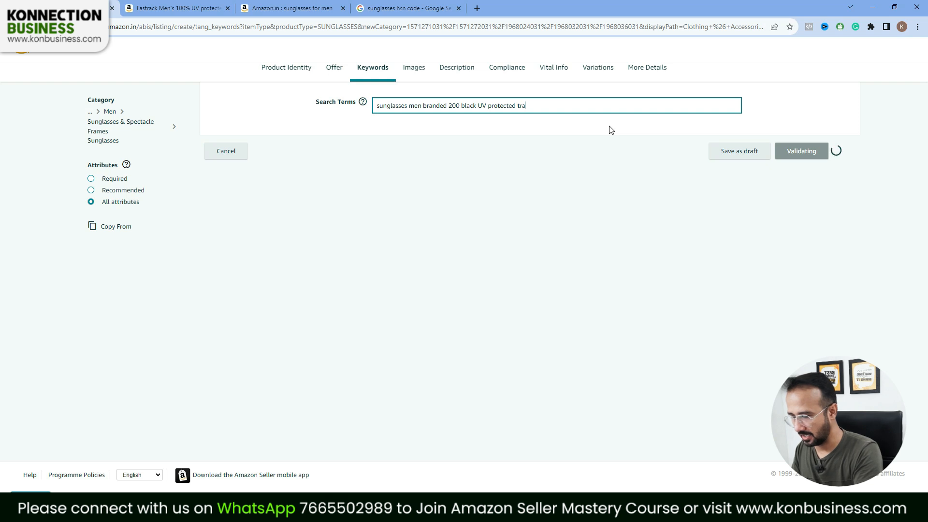
{"action": "type", "text": "nsparent"}
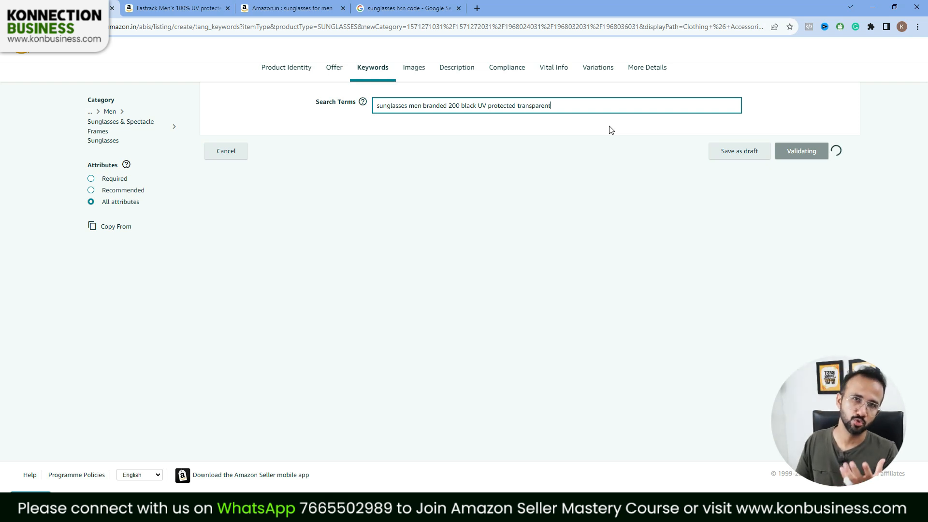
{"action": "type", "text": " flat"}
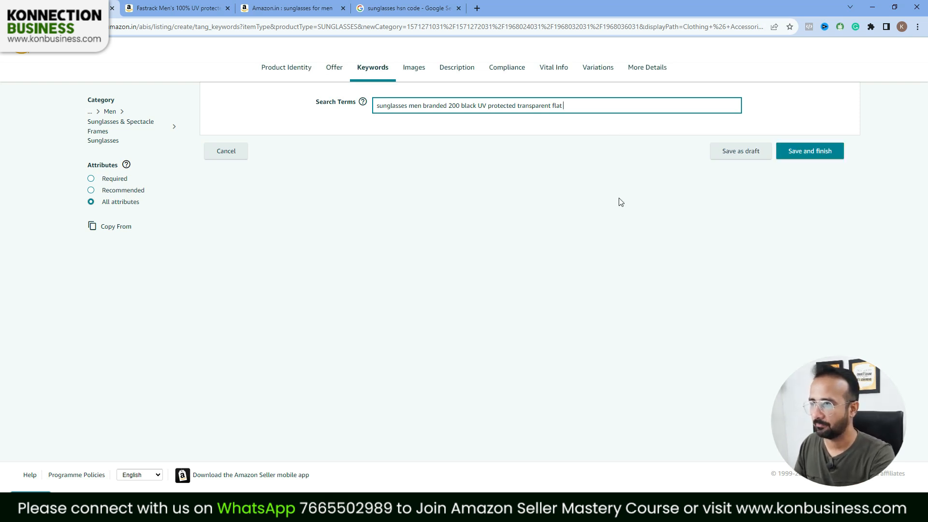
Step: Look through the More Details attributes and submit the finished listing from the Images section
{"action": "left_click", "coordinate": [661, 67]}
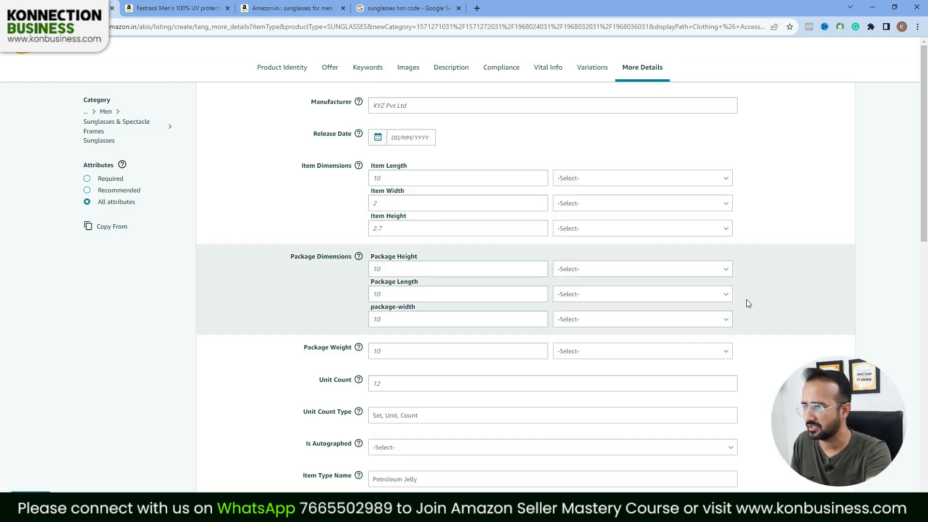
{"action": "scroll", "coordinate": [774, 246], "scroll_direction": "down", "scroll_amount": 15}
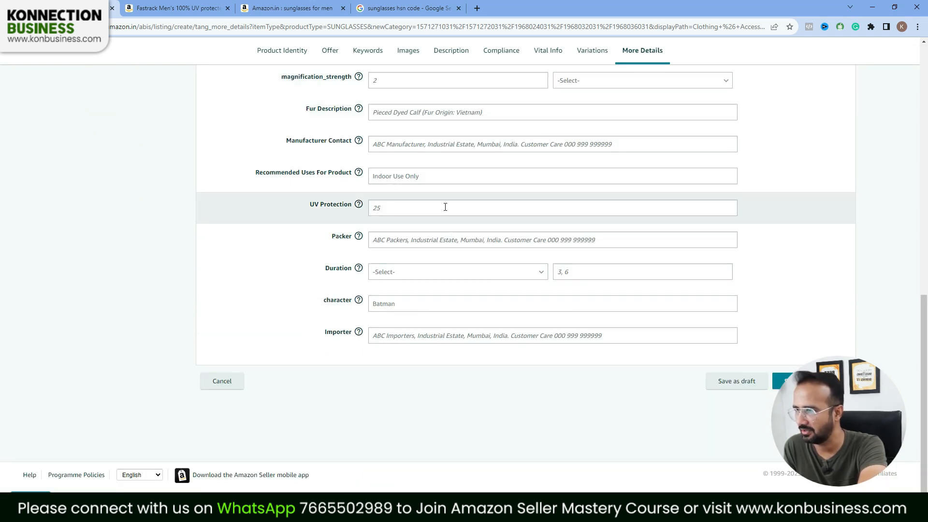
{"action": "scroll", "coordinate": [715, 306], "scroll_direction": "up", "scroll_amount": 15}
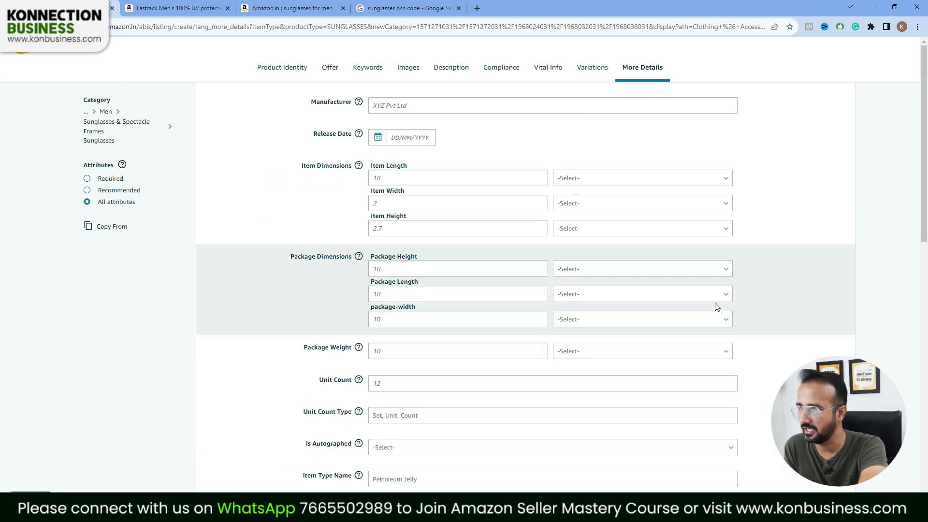
{"action": "left_click", "coordinate": [404, 71]}
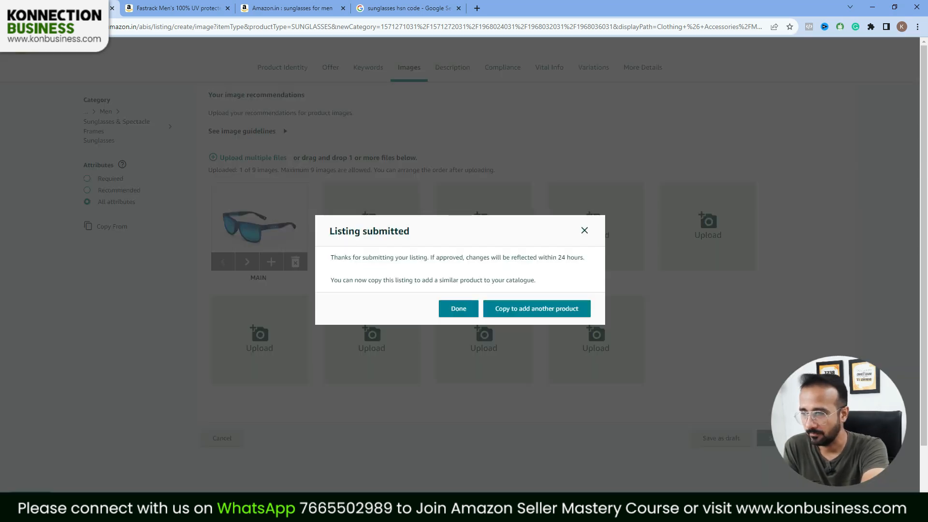
{"action": "left_click", "coordinate": [458, 309]}
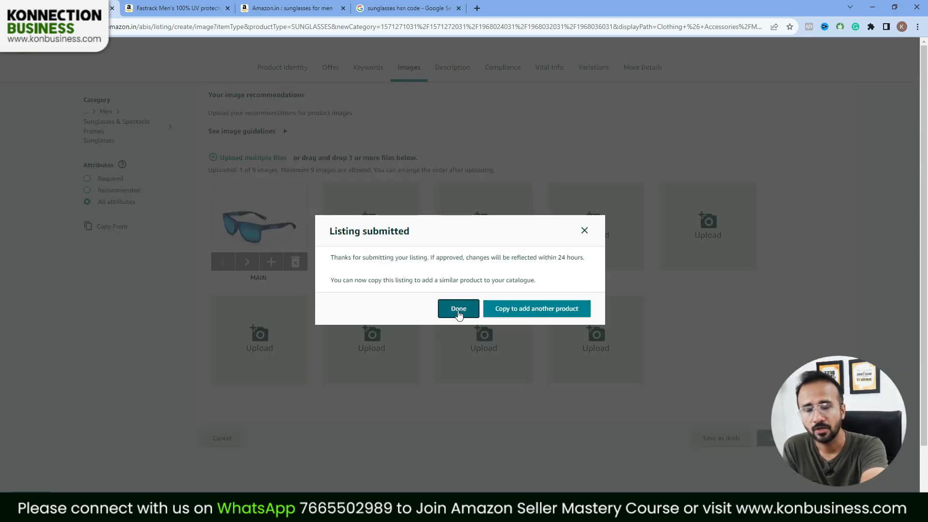